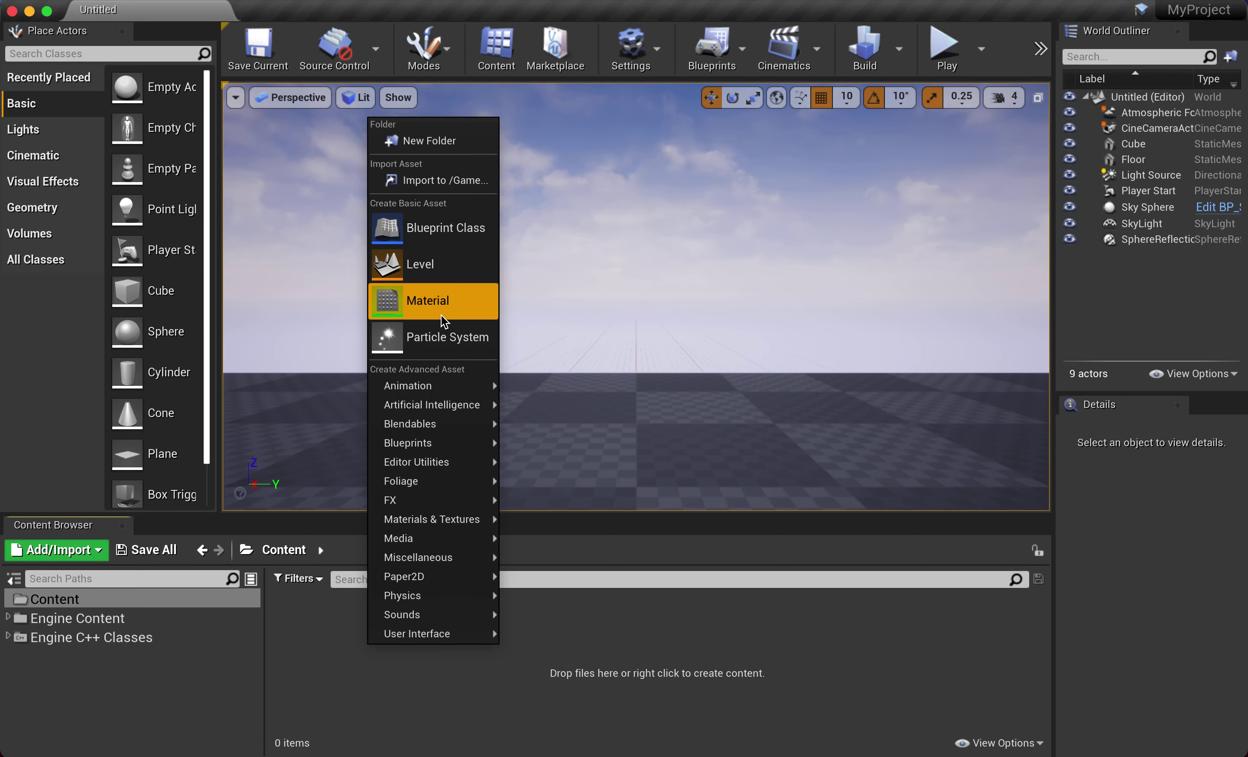
# Create a NewMaterial material asset and open it in the Material Editor.
pyautogui.click(479, 312)
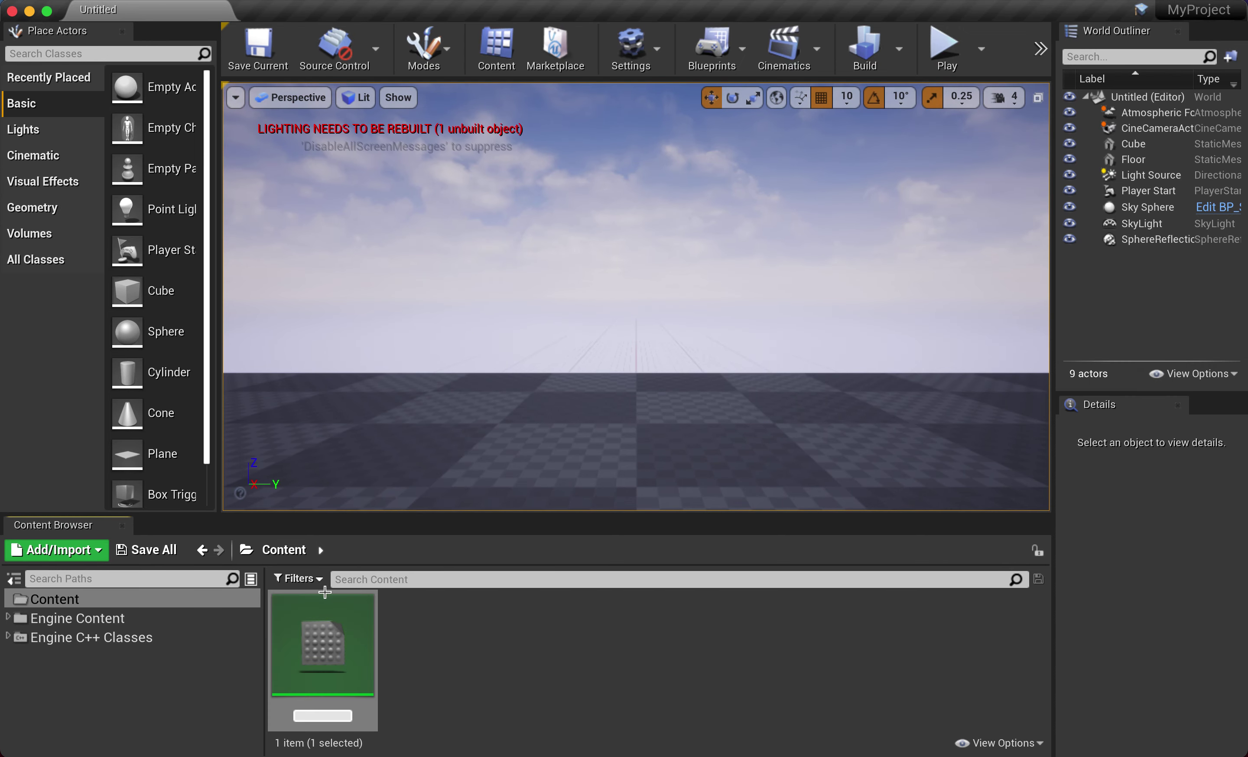
pyautogui.doubleClick(318, 625)
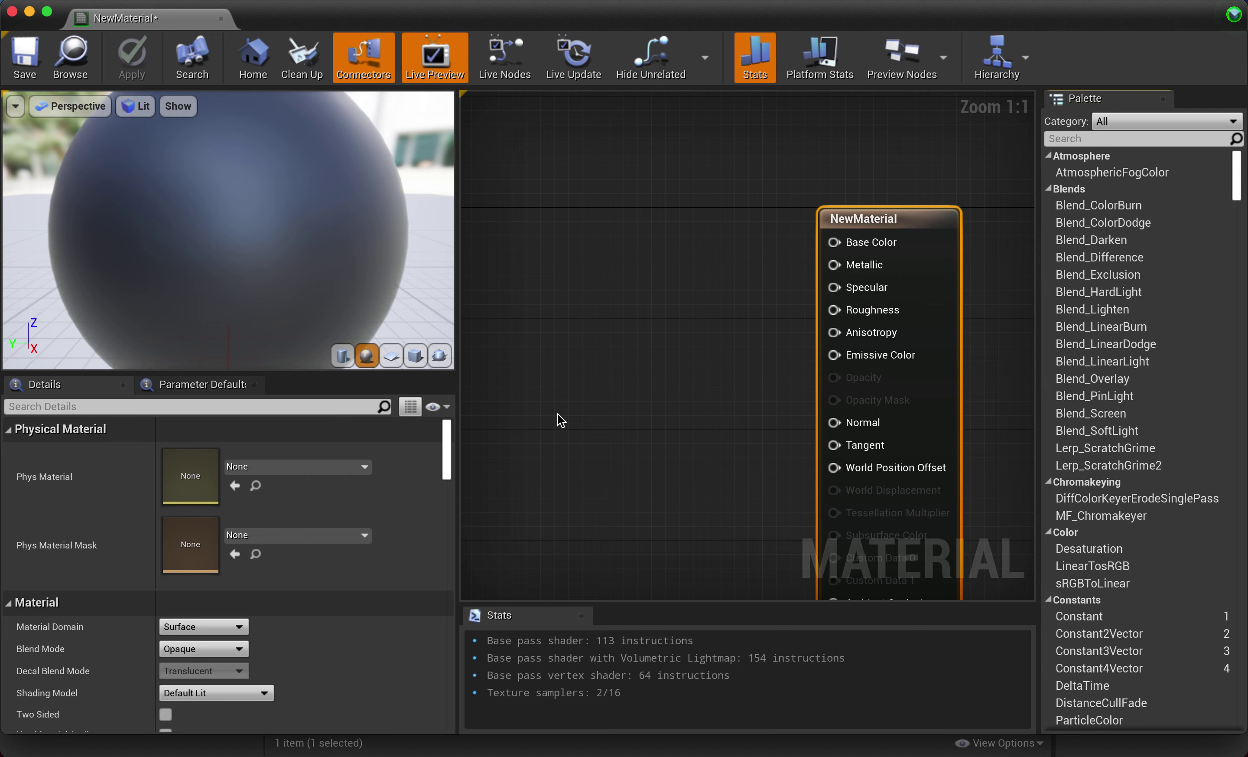
# Add a black Constant3Vector (0,0,0) wired into Base Color and bring up its colour picker.
pyautogui.click(667, 229)
pyautogui.click(634, 232)
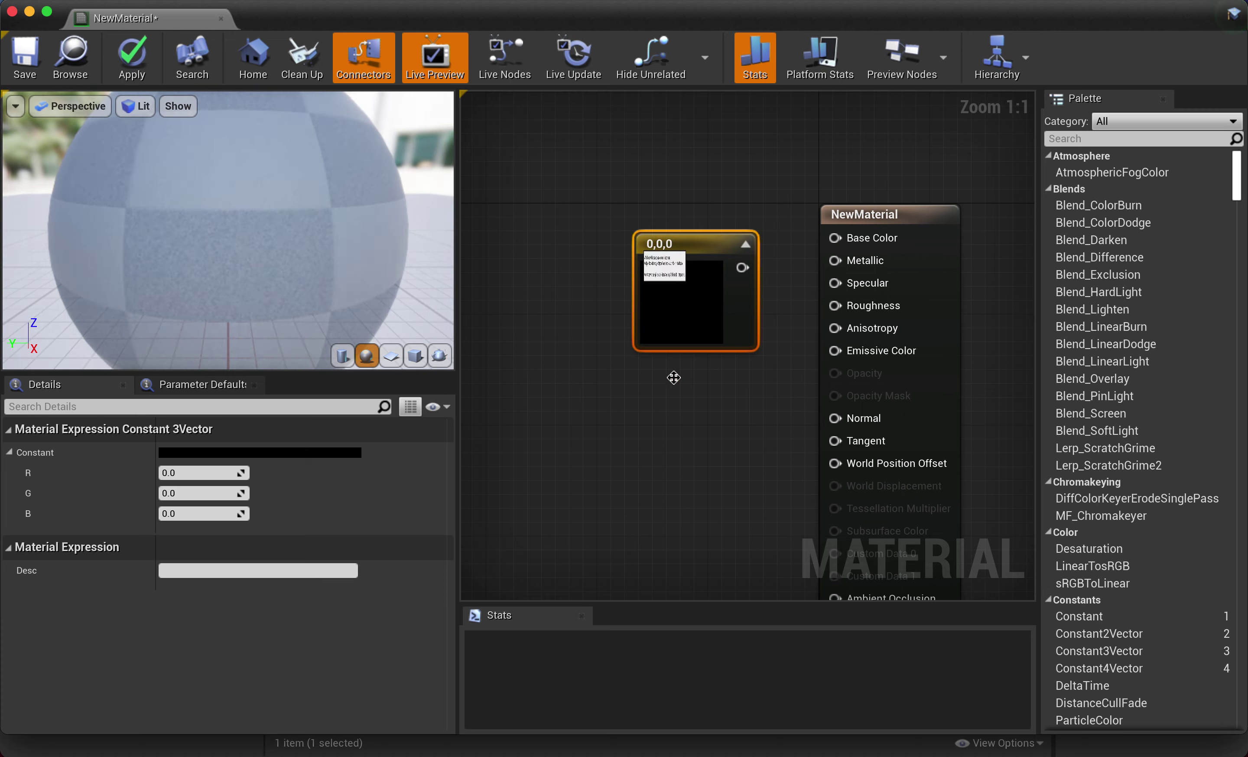
pyautogui.moveTo(742, 267); pyautogui.dragTo(835, 239)
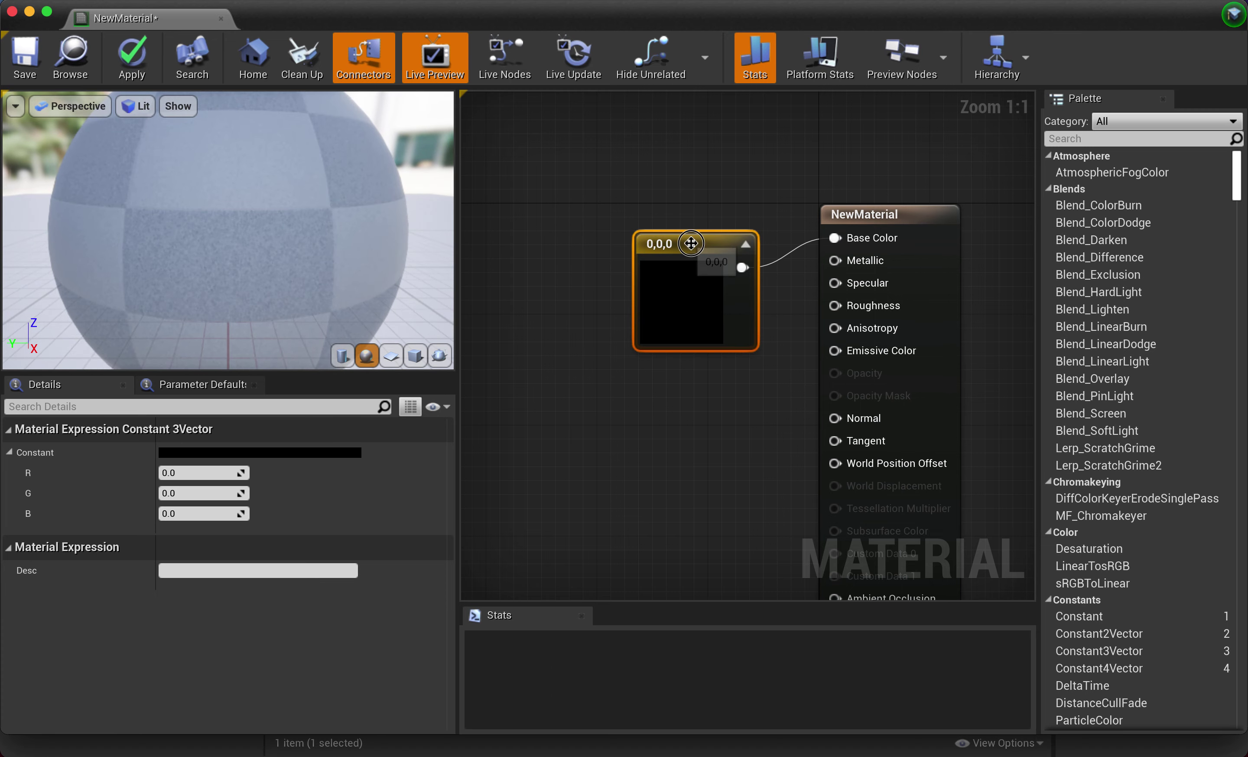
pyautogui.moveTo(690, 249); pyautogui.dragTo(667, 221)
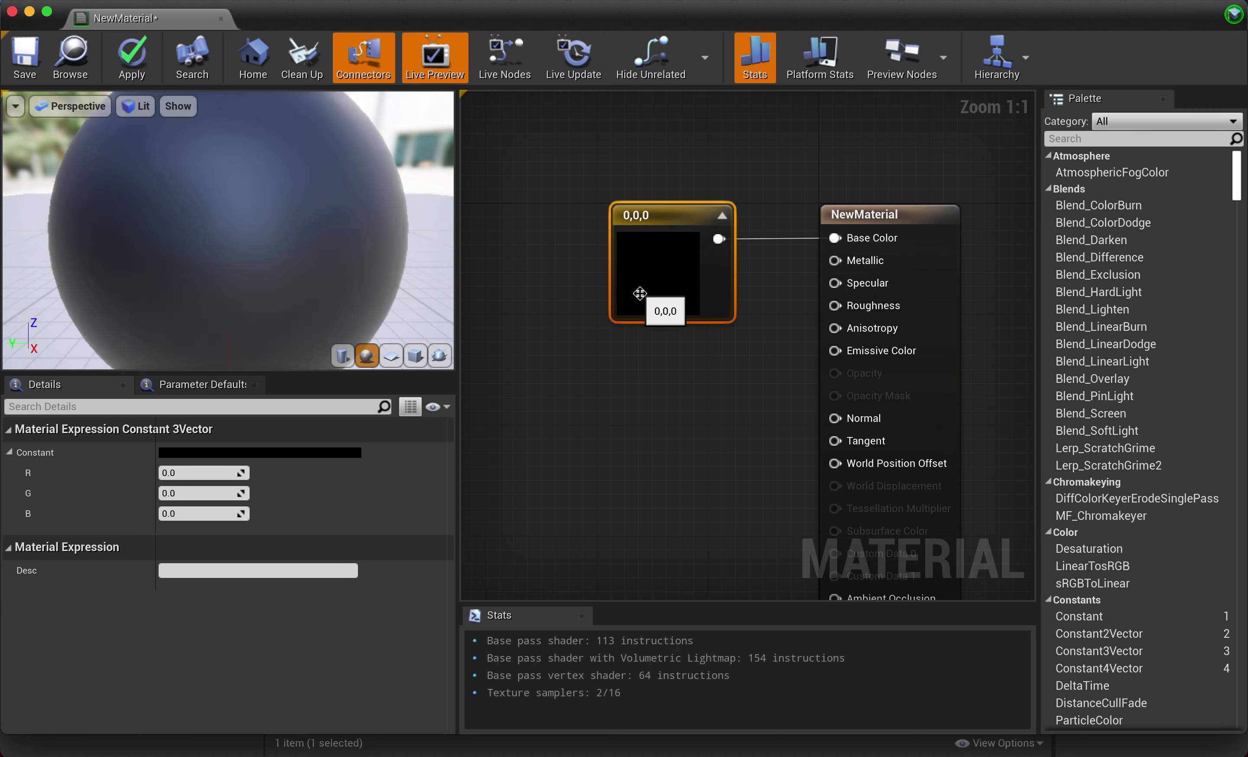
pyautogui.click(198, 473)
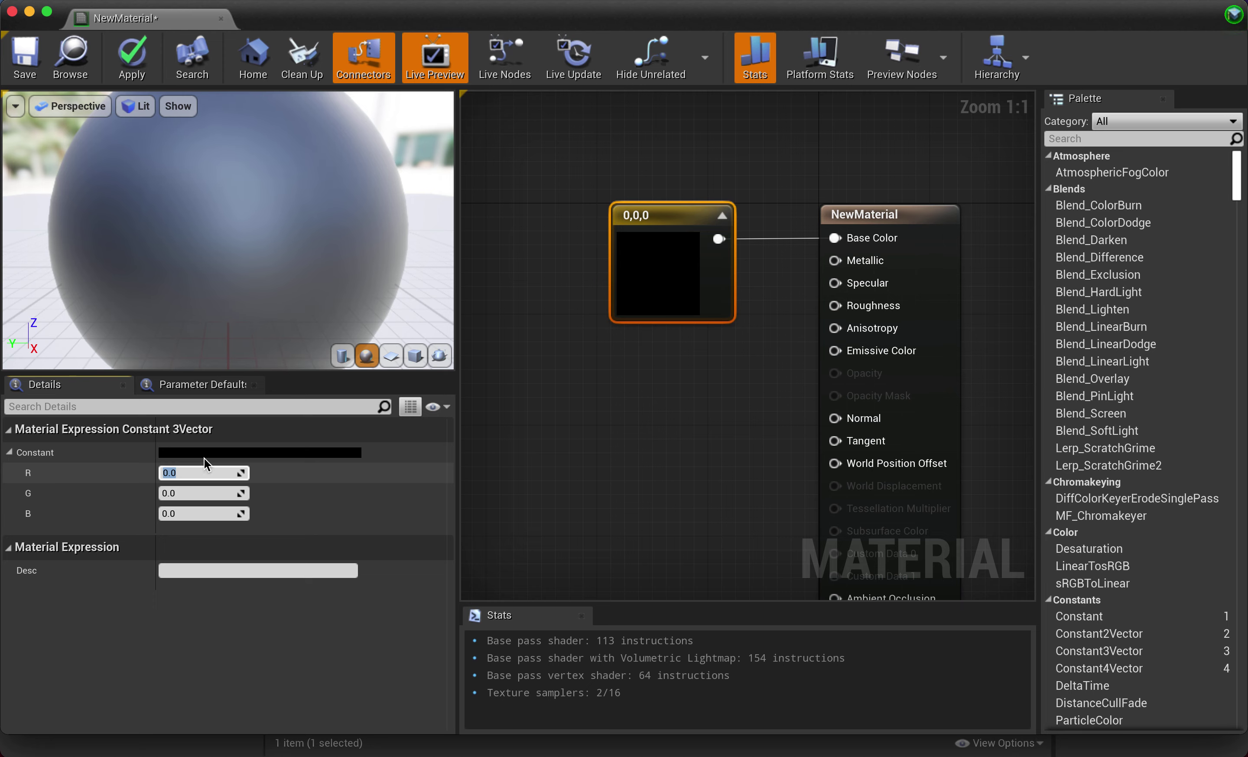
pyautogui.click(206, 454)
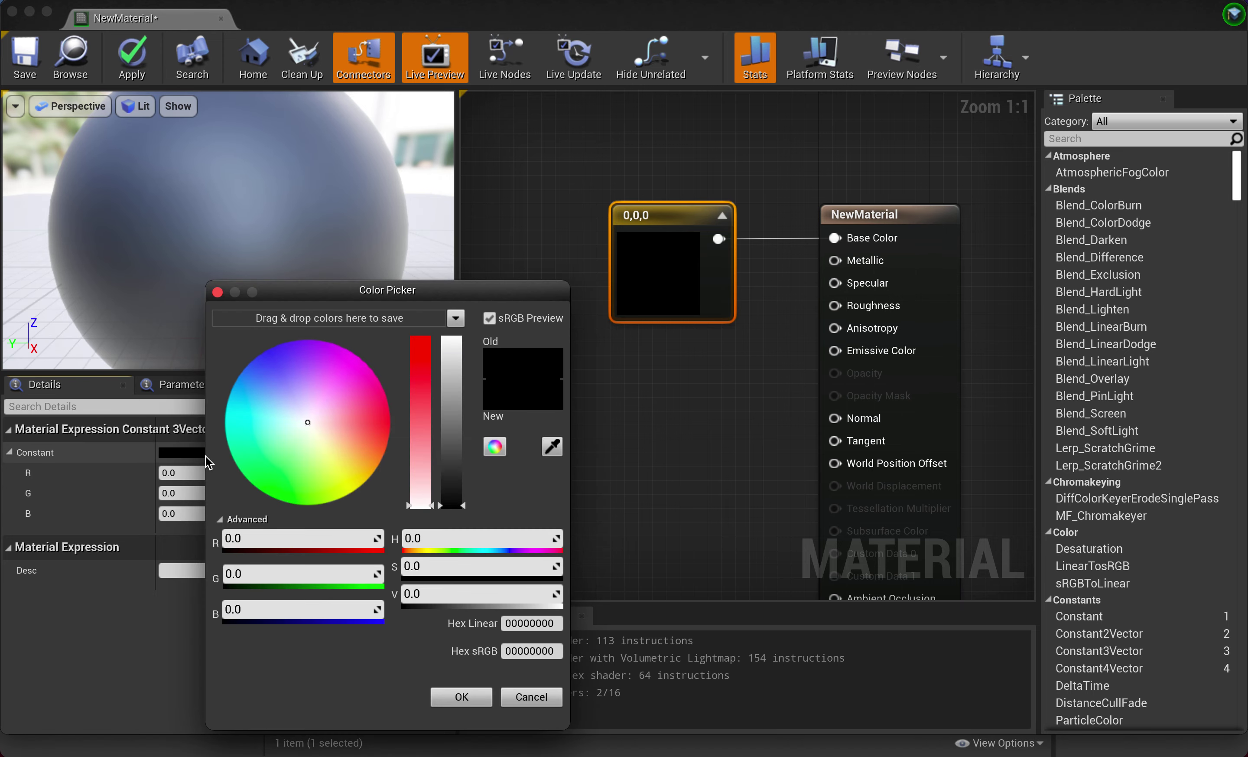
# Make the constant bright green (0.167, 0.628, 0.166), save it as a swatch, and apply it.
pyautogui.click(278, 475)
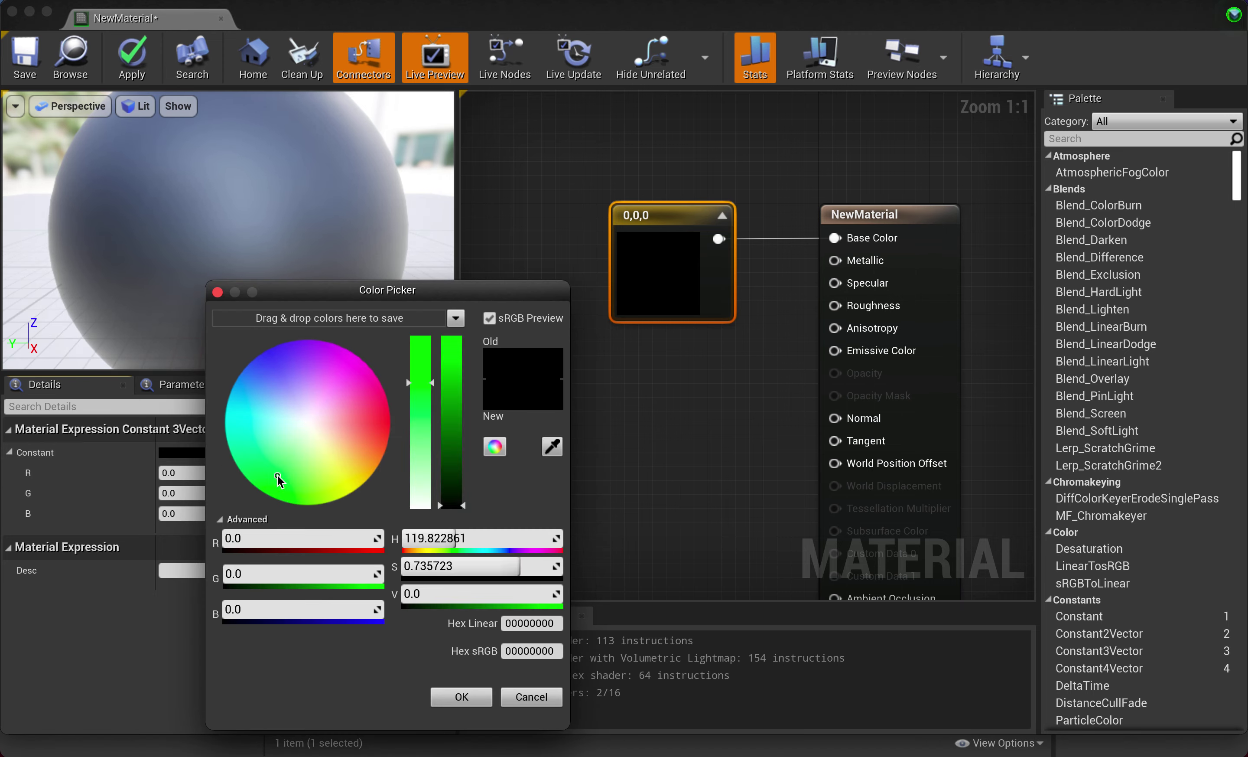
pyautogui.click(449, 401)
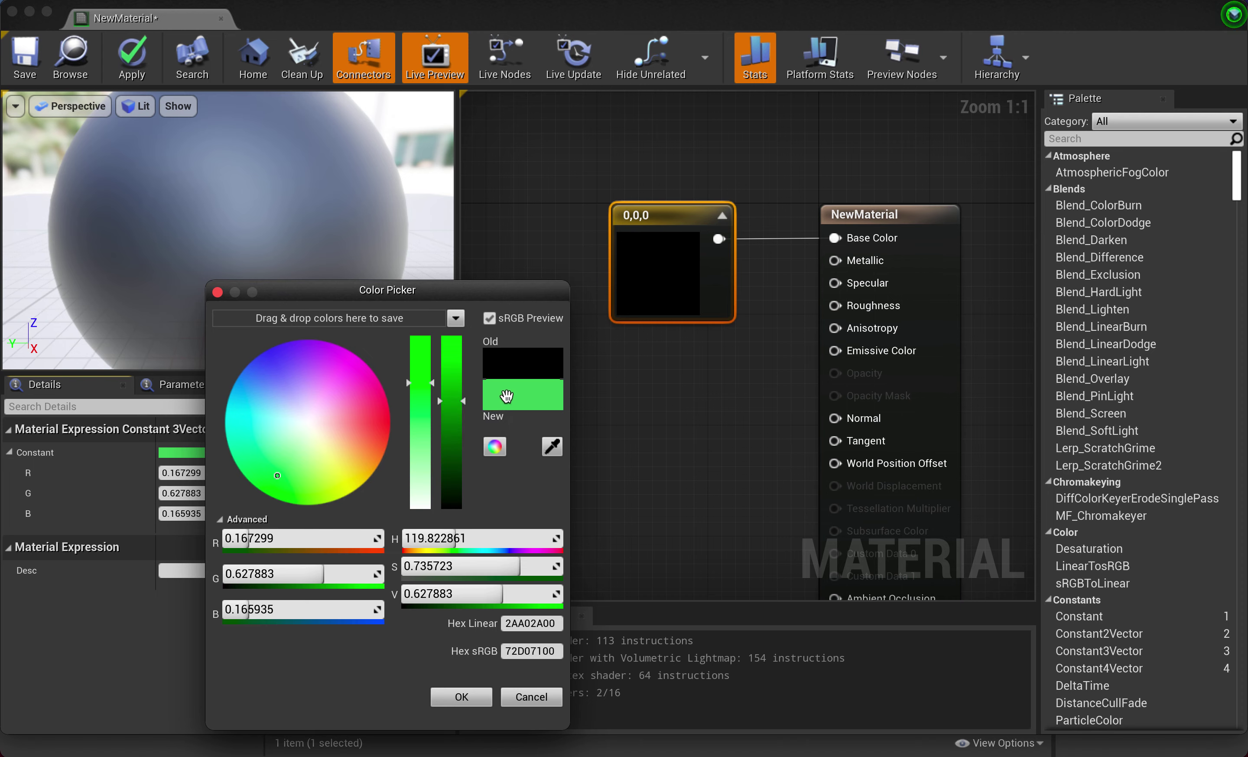
pyautogui.moveTo(512, 387); pyautogui.dragTo(404, 327)
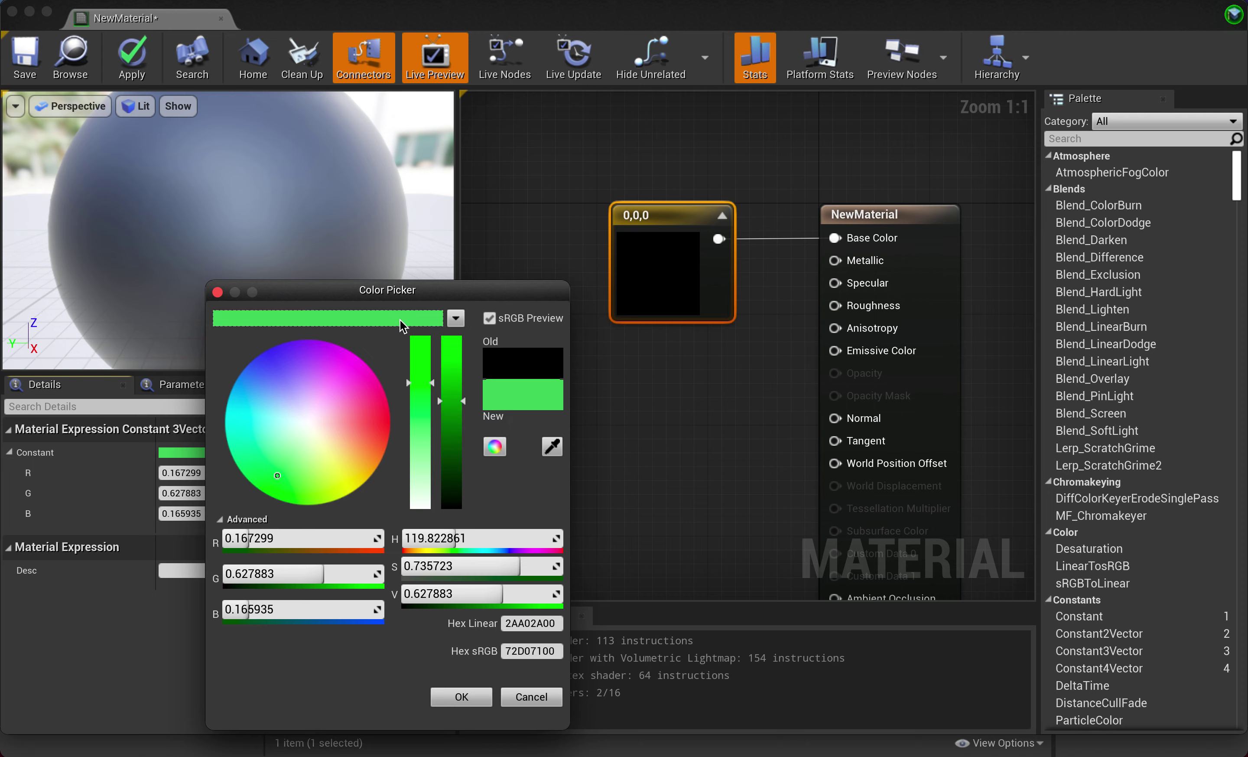
pyautogui.click(451, 697)
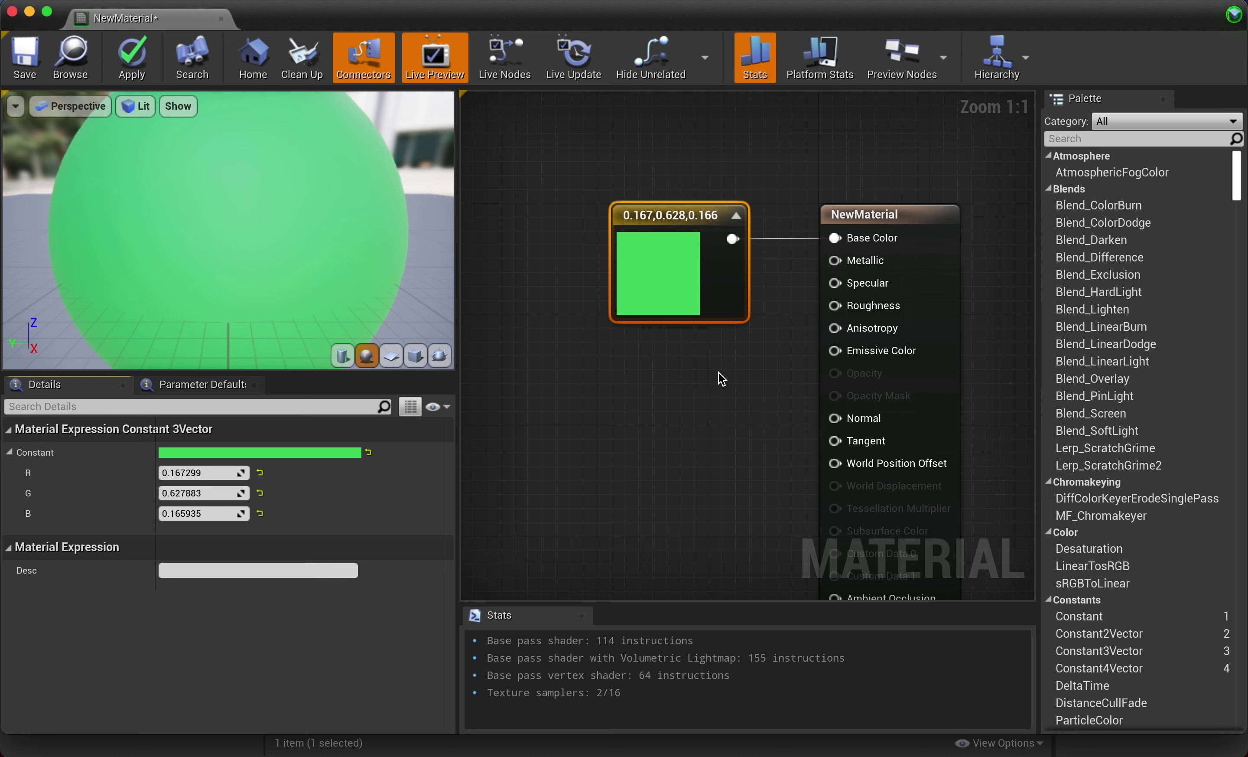
# Add a scalar Constant of 1 wired into Metallic.
pyautogui.click(691, 388)
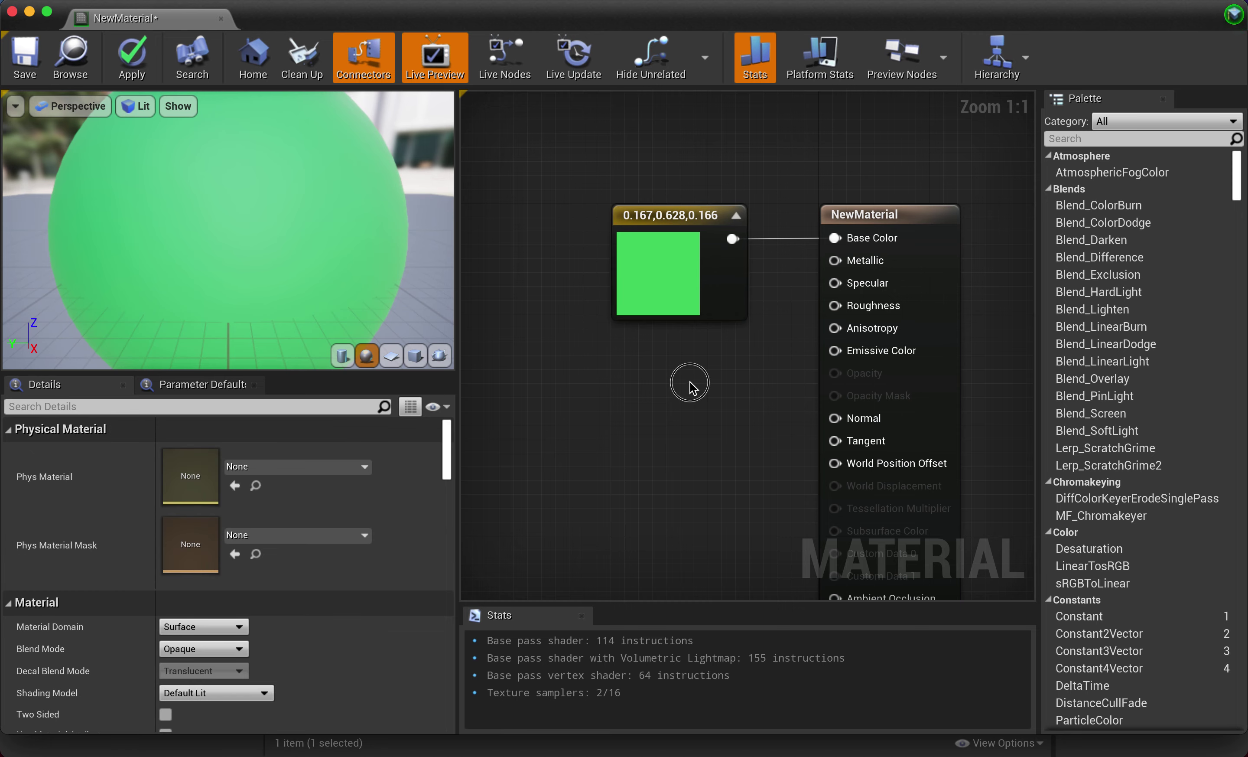
pyautogui.click(690, 389)
pyautogui.moveTo(724, 416); pyautogui.dragTo(838, 259)
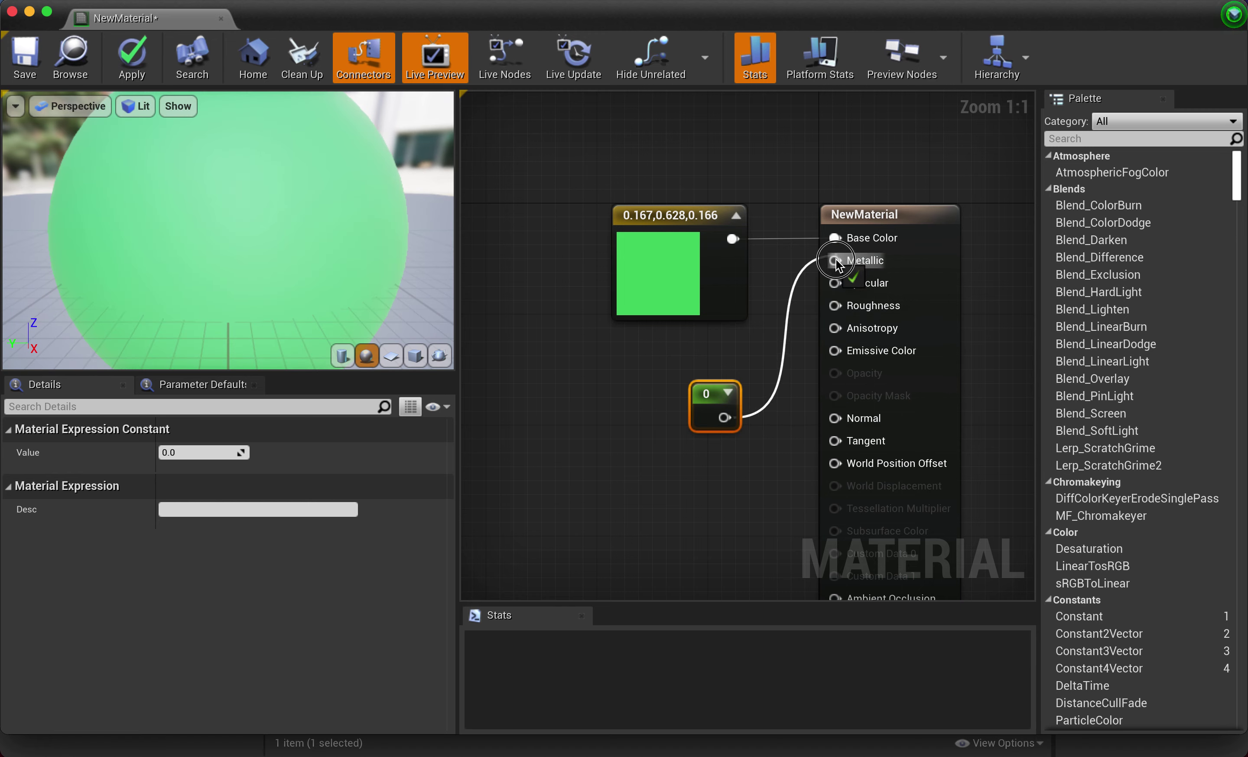
pyautogui.moveTo(839, 259); pyautogui.dragTo(835, 260)
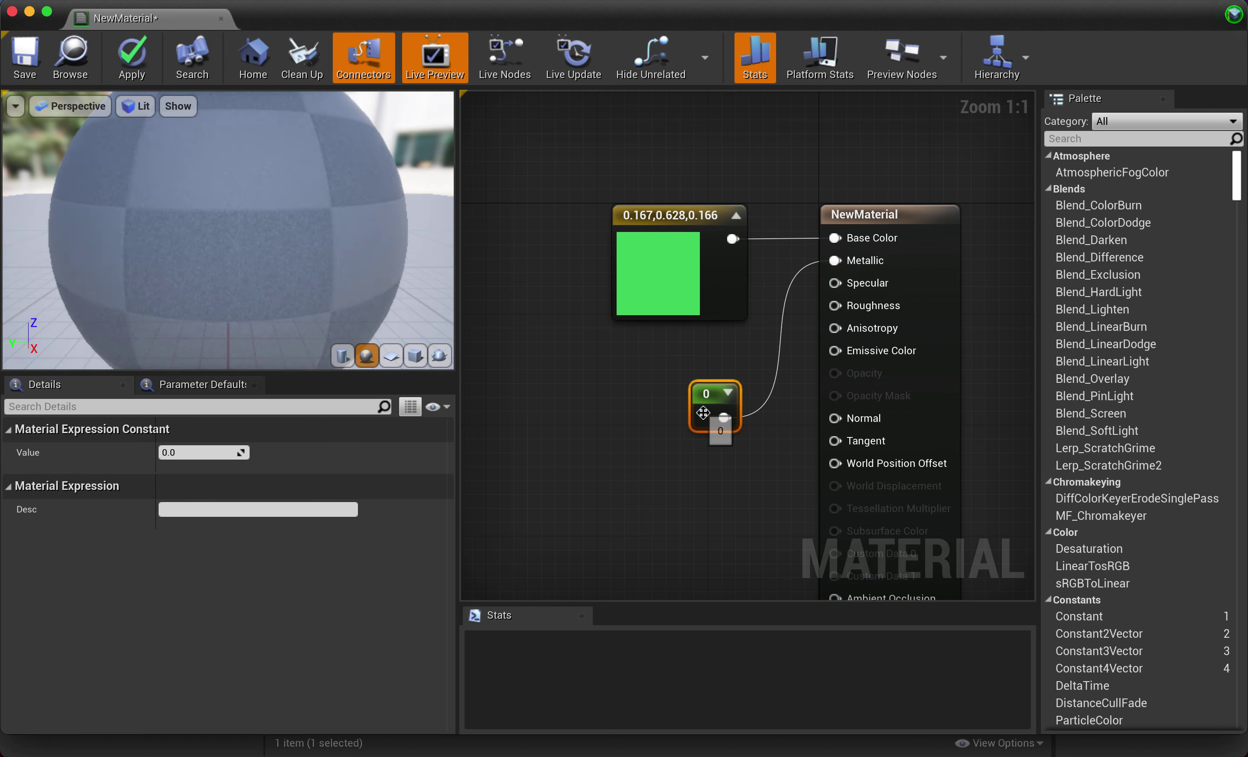
pyautogui.click(207, 453)
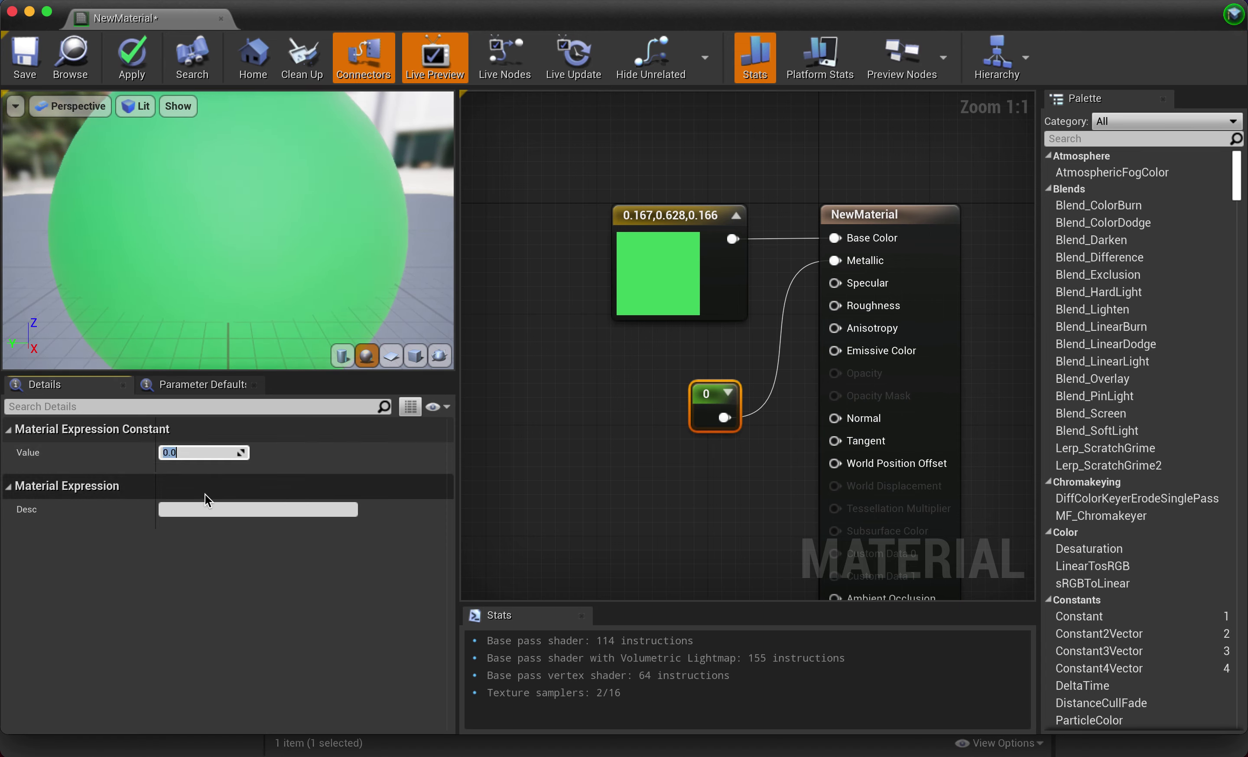
pyautogui.write('1')
pyautogui.press('Return')
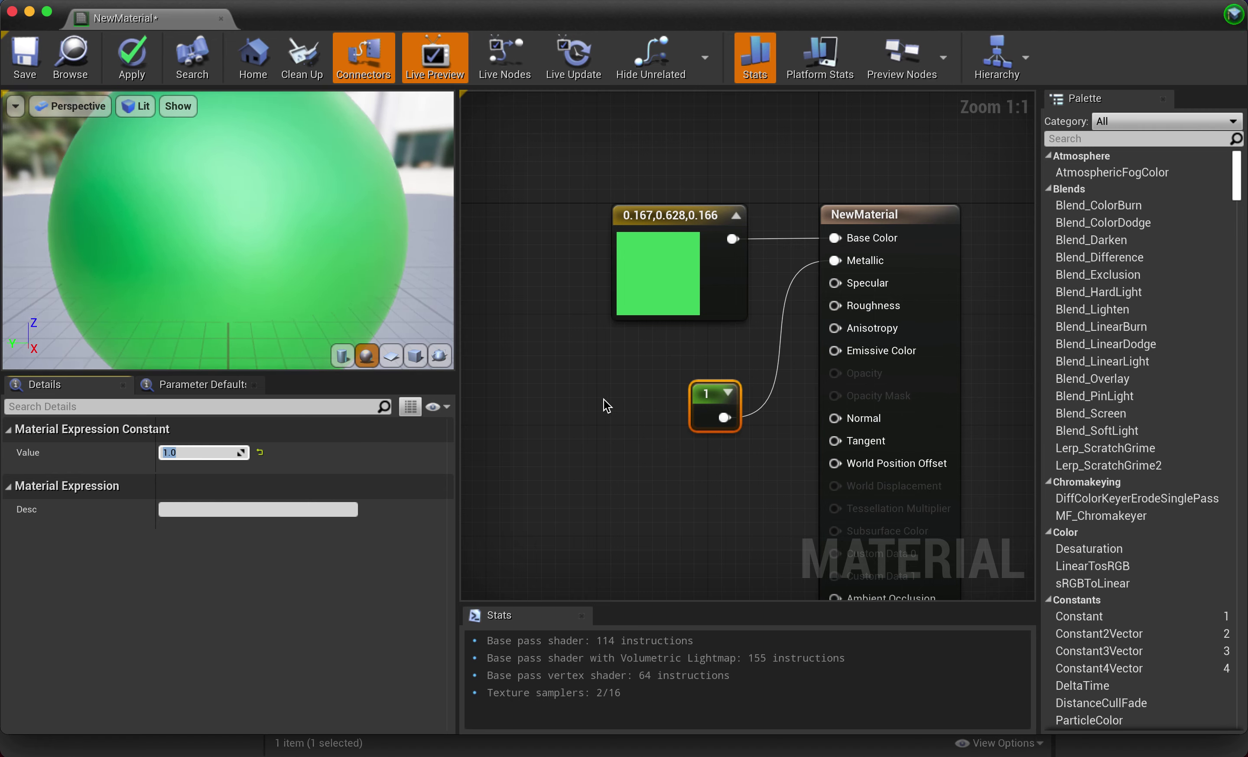
# Inspect the metallic preview sphere, then add a second scalar constant node set to 0.
pyautogui.click(217, 263)
pyautogui.scroll(-5, 217, 262)
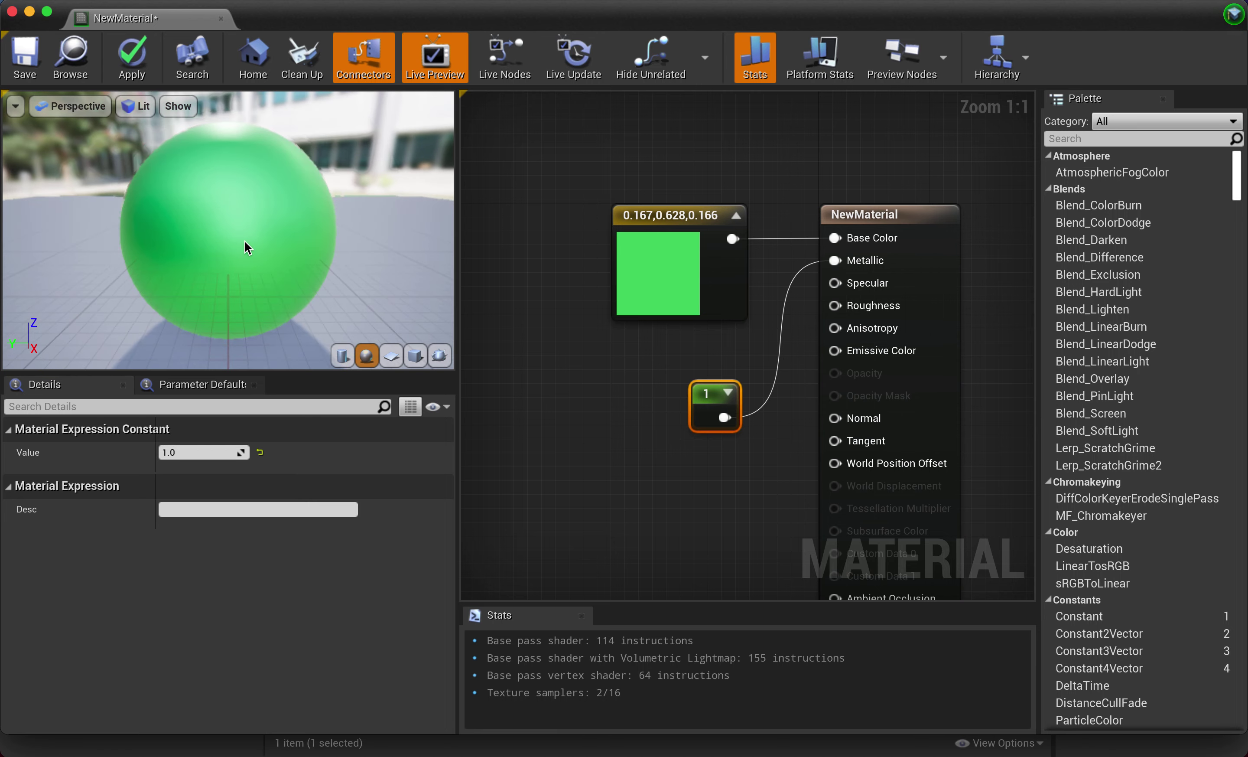
pyautogui.moveTo(255, 239); pyautogui.dragTo(255, 239)
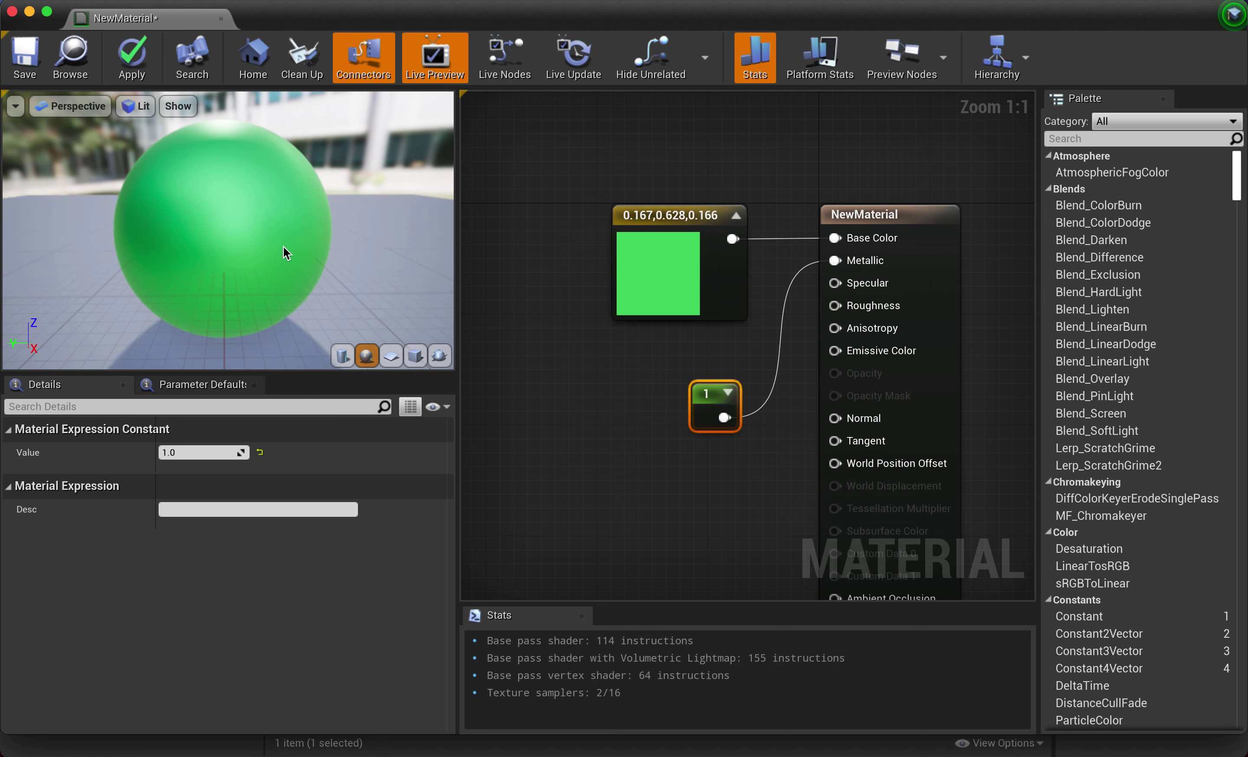
pyautogui.click(696, 475)
pyautogui.click(679, 505)
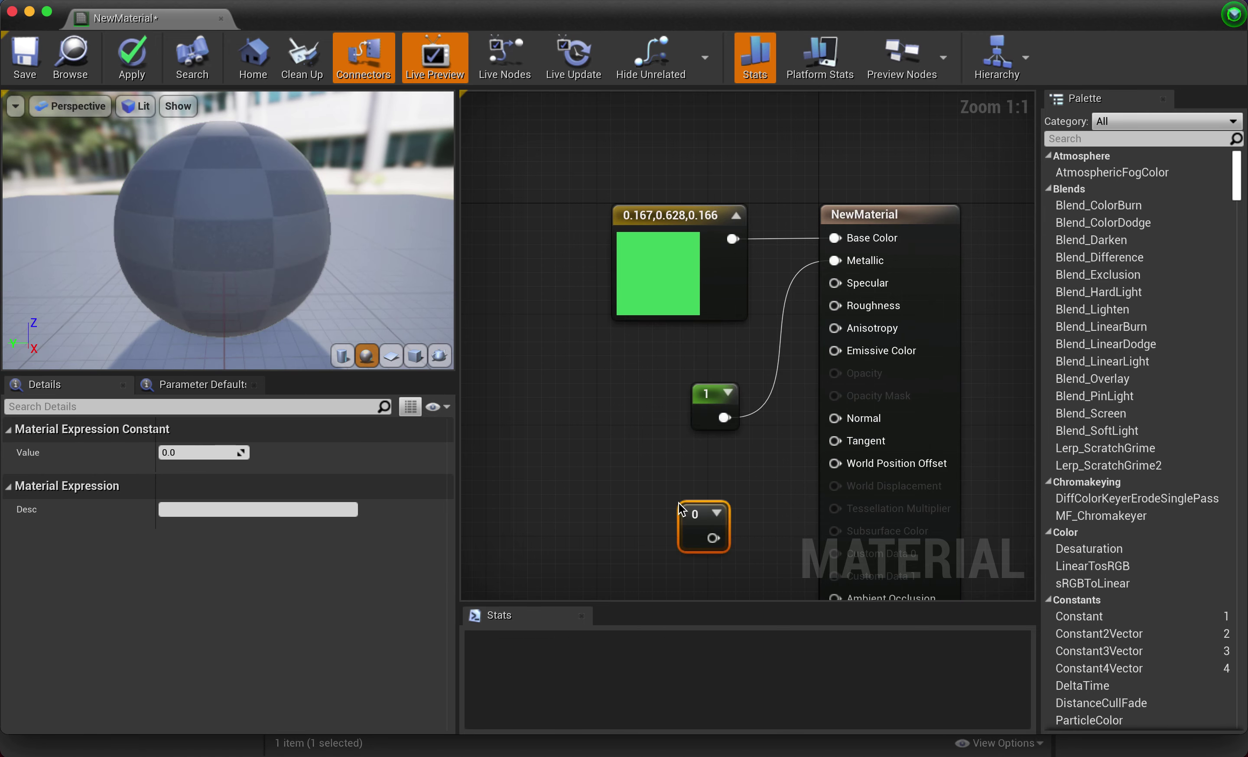
# Wire the second constant into Roughness with a value of 0.2, tidying node positions.
pyautogui.moveTo(713, 537); pyautogui.dragTo(835, 306)
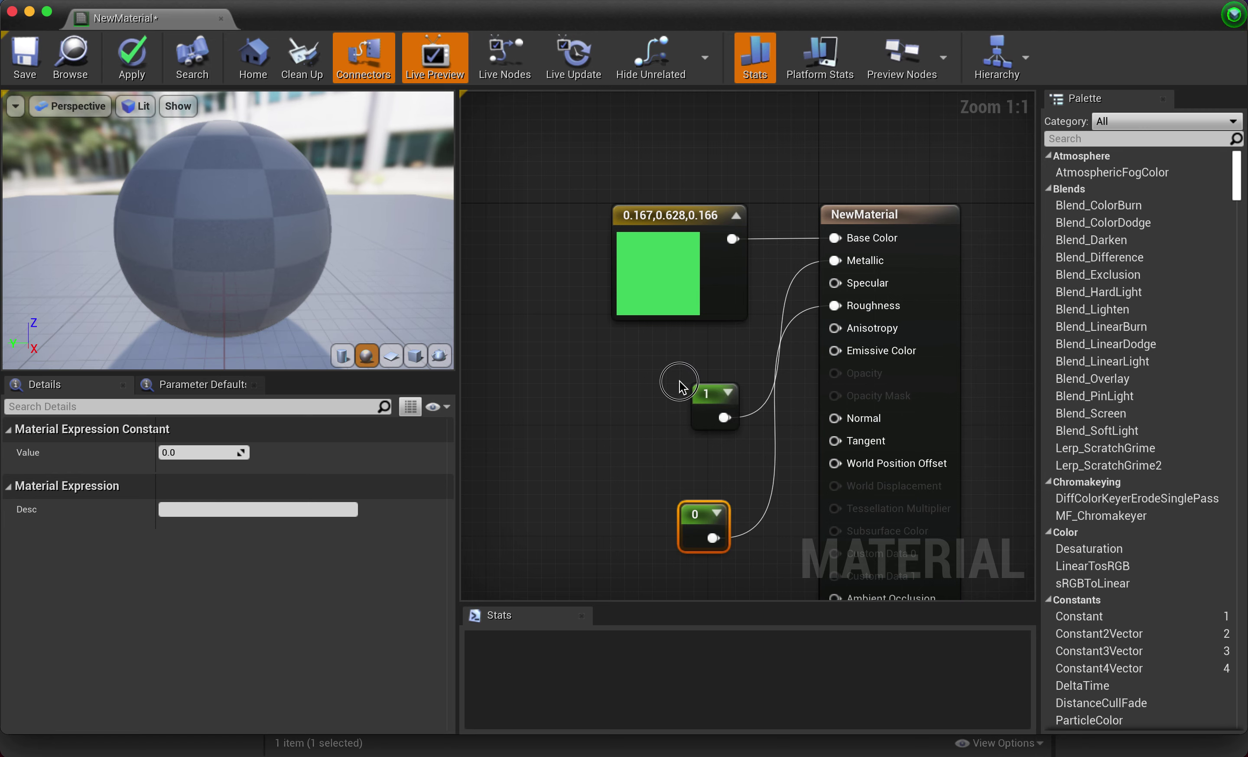
pyautogui.moveTo(704, 394); pyautogui.dragTo(680, 383)
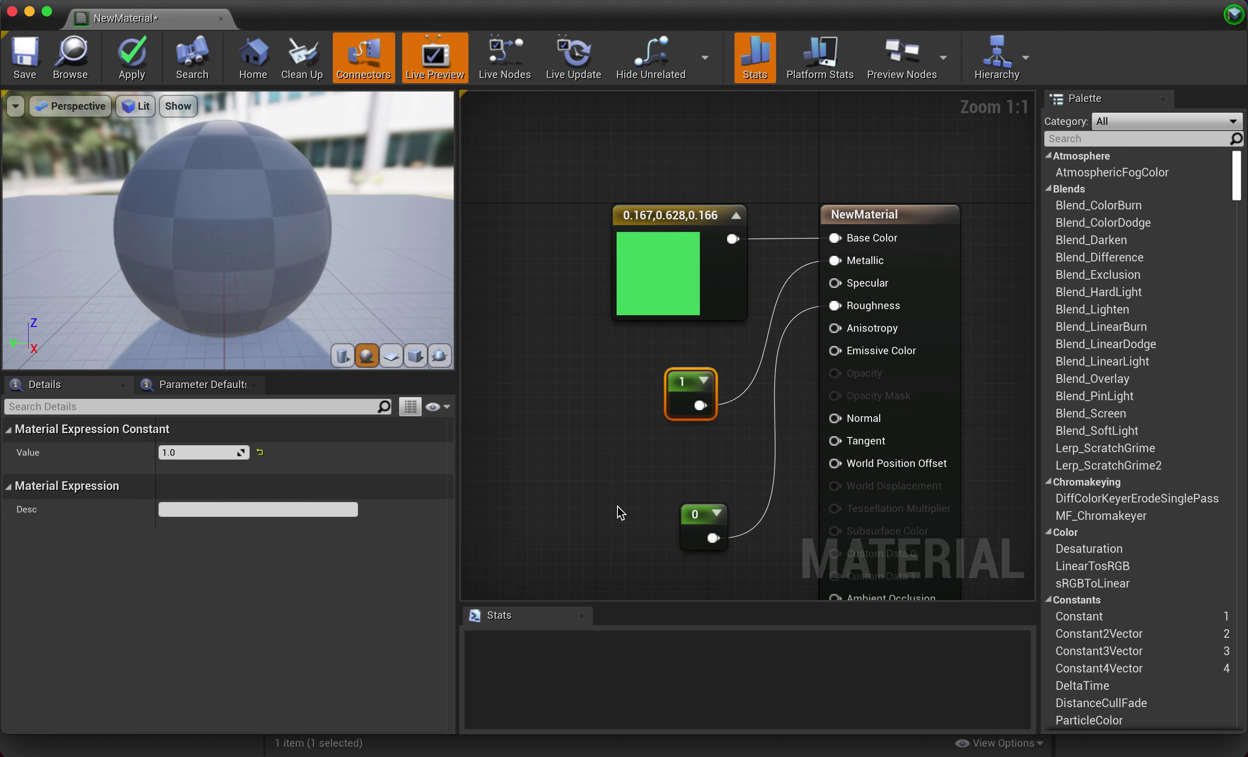
pyautogui.click(705, 518)
pyautogui.moveTo(691, 510); pyautogui.dragTo(678, 502)
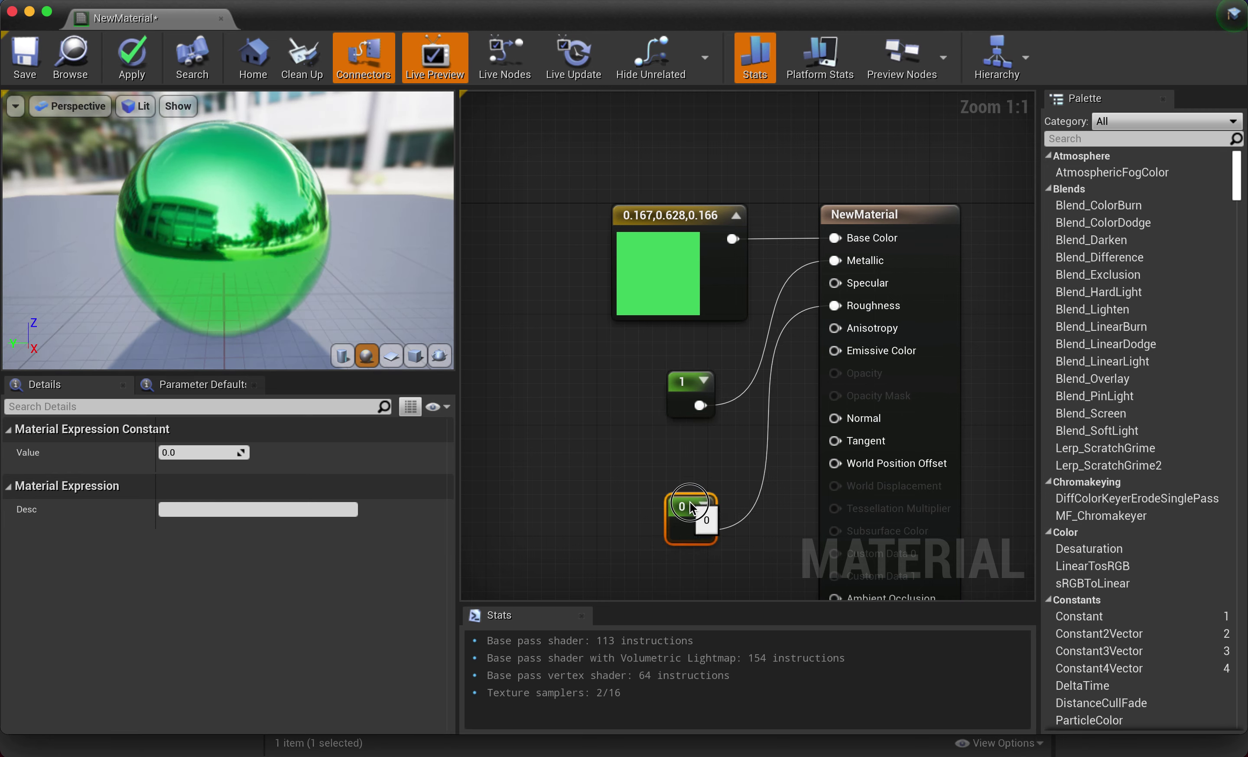
pyautogui.click(190, 451)
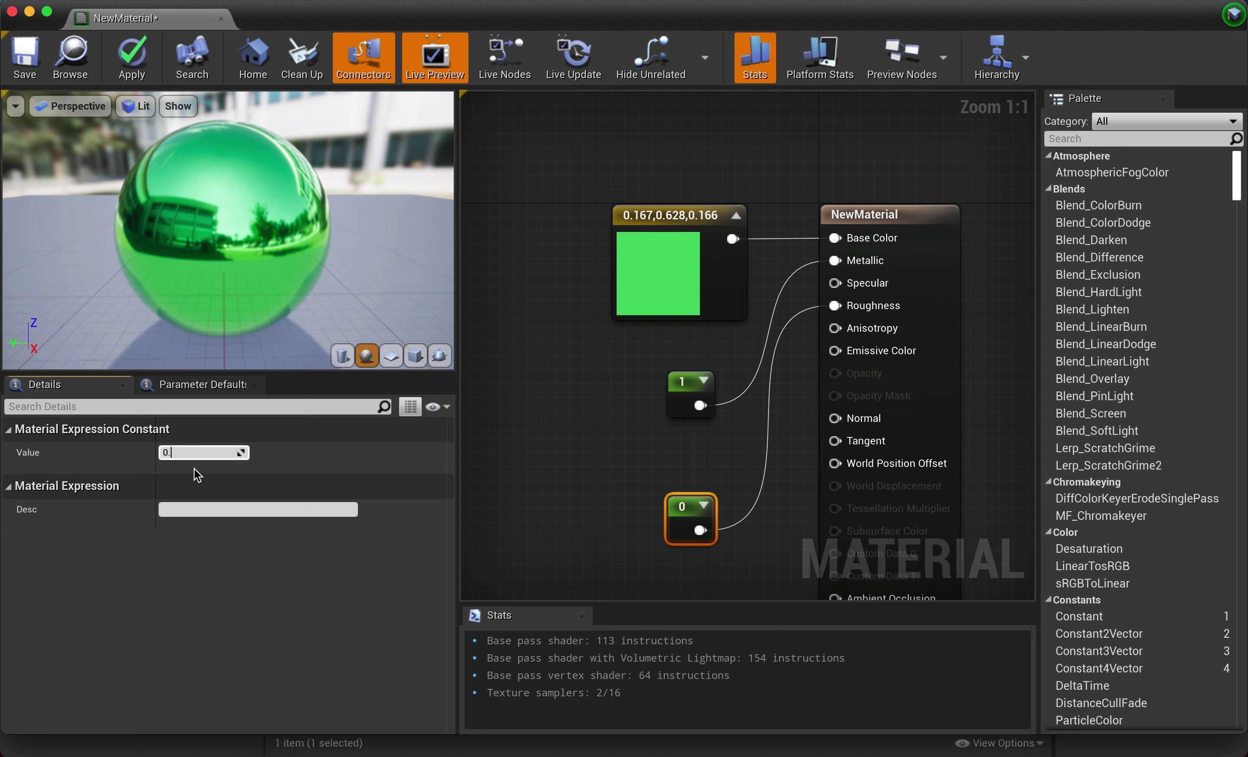
pyautogui.write('.2')
pyautogui.press('Return')
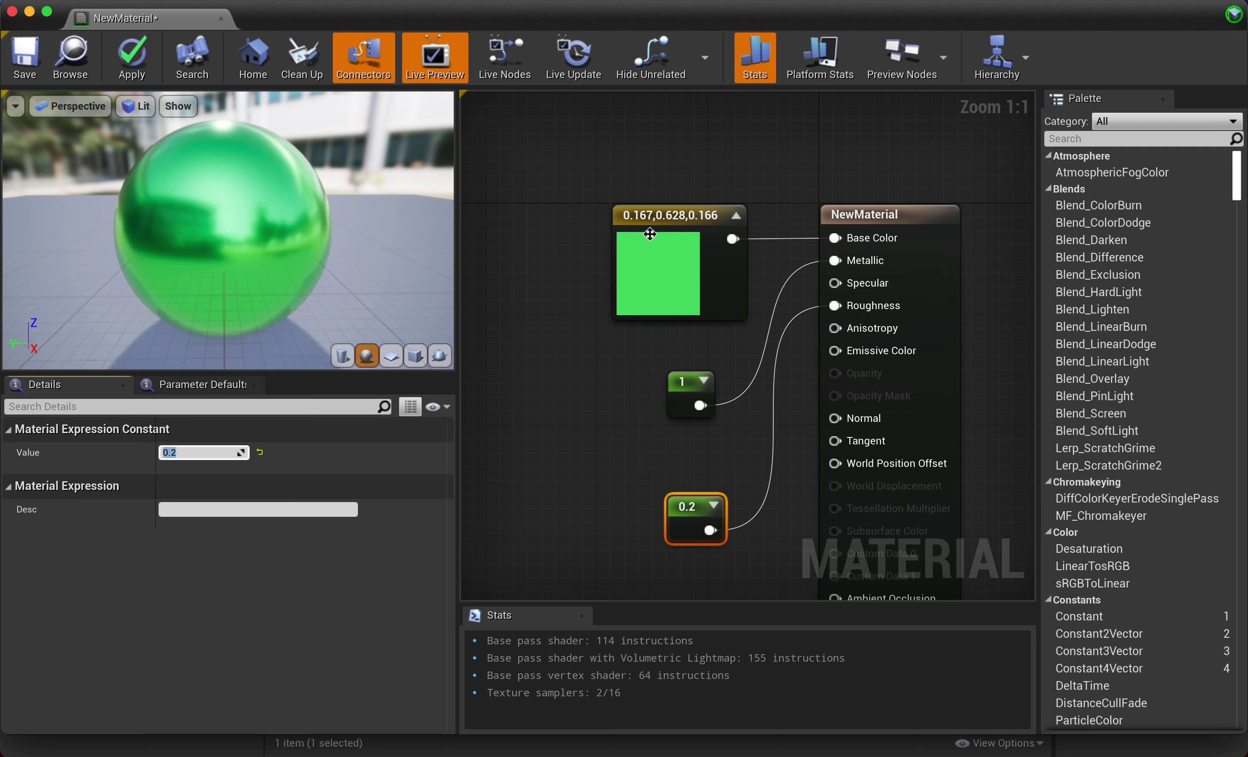
pyautogui.click(666, 268)
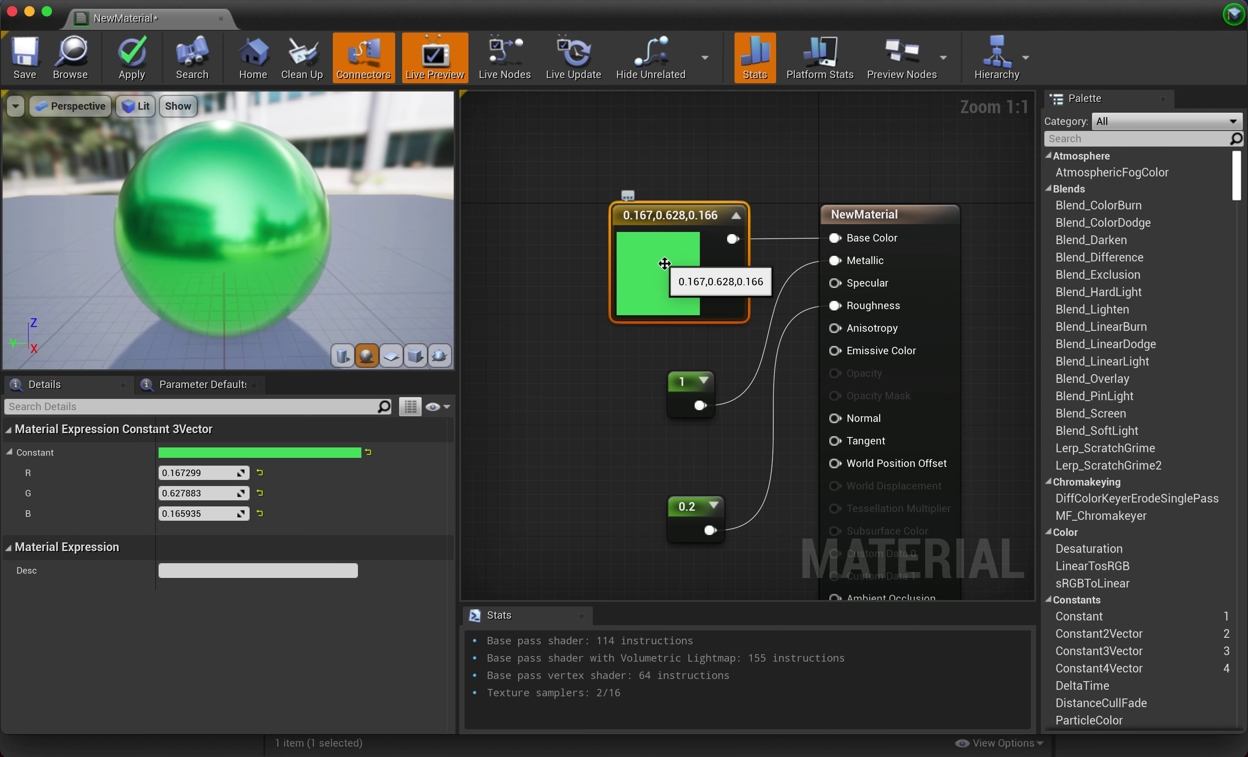
# Set the Constant3Vector to gold: R 1, G 0.766, B 0.336.
pyautogui.click(212, 473)
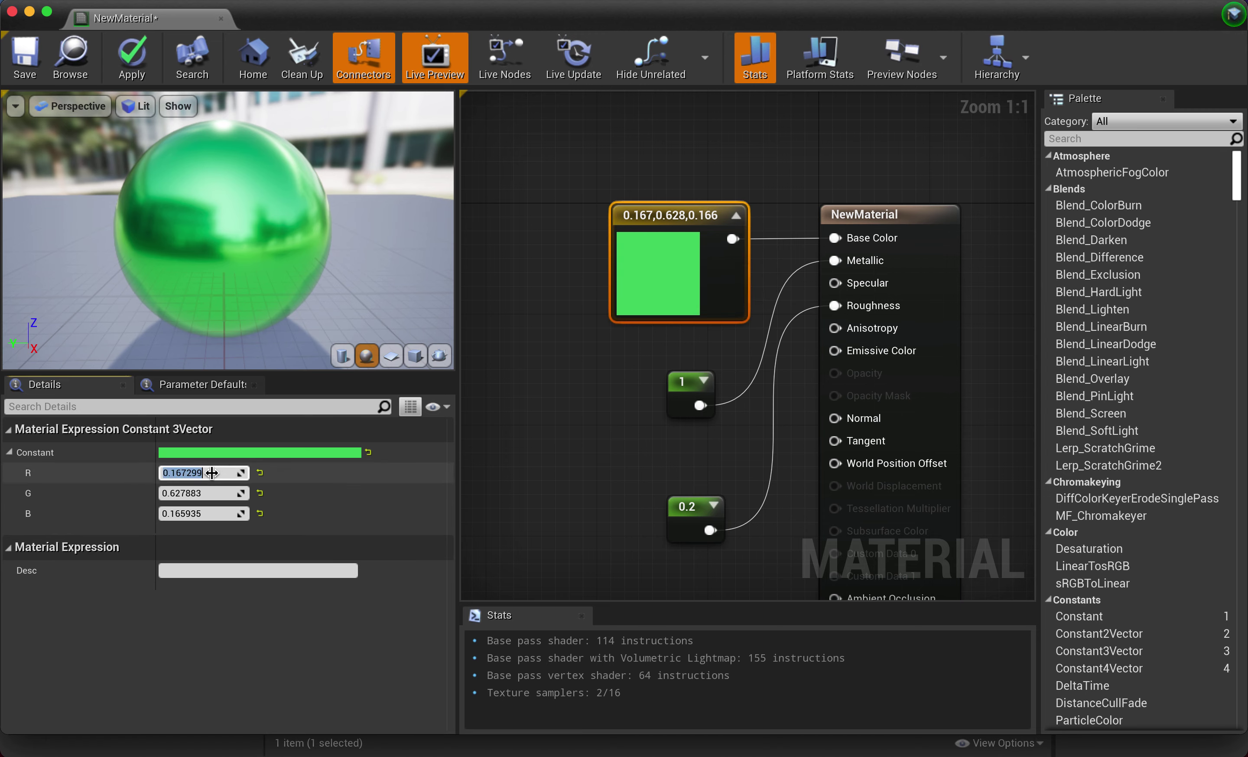
pyautogui.write('1')
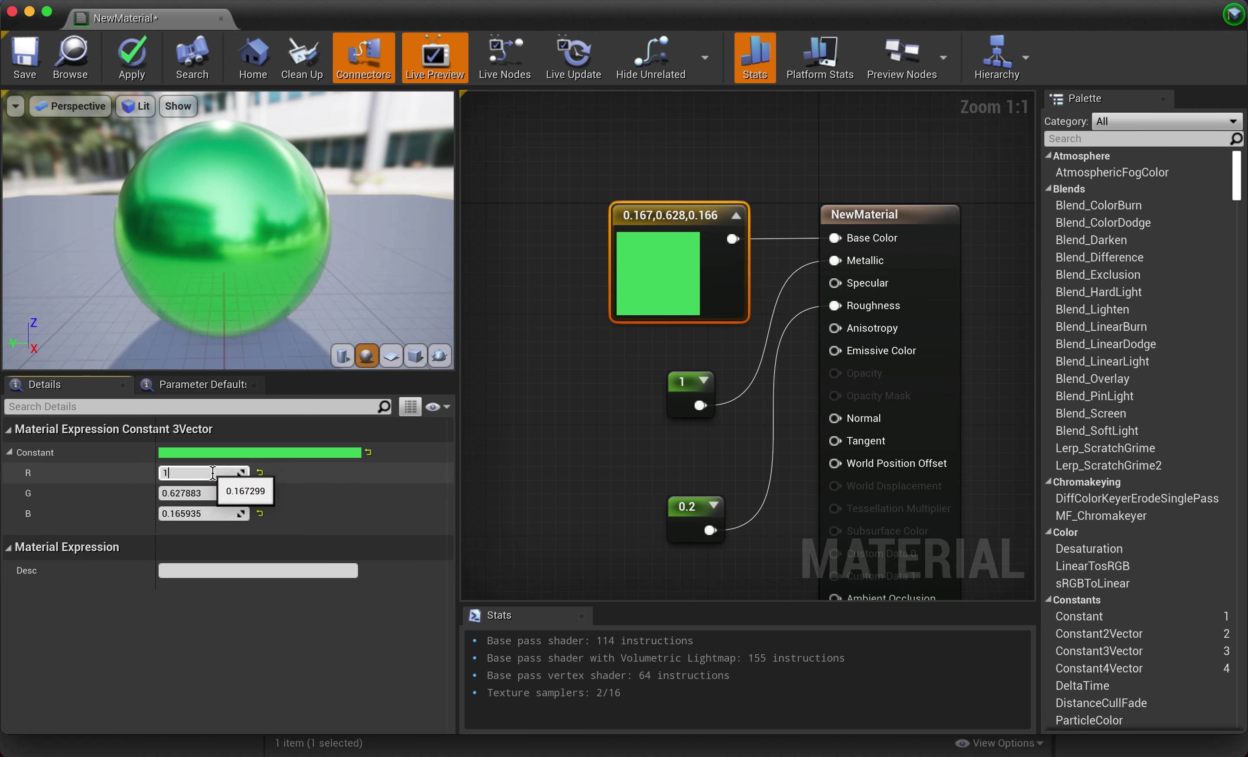
pyautogui.press('Return')
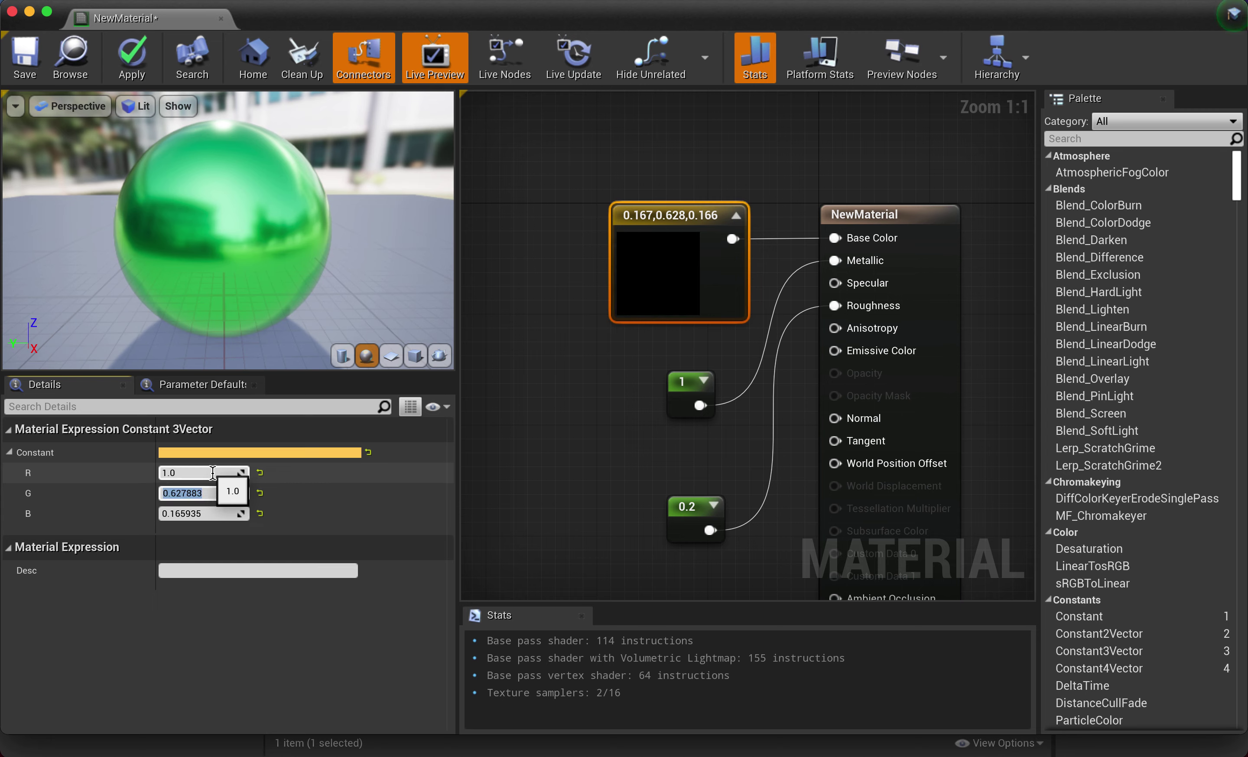
pyautogui.click(204, 493)
pyautogui.write('.')
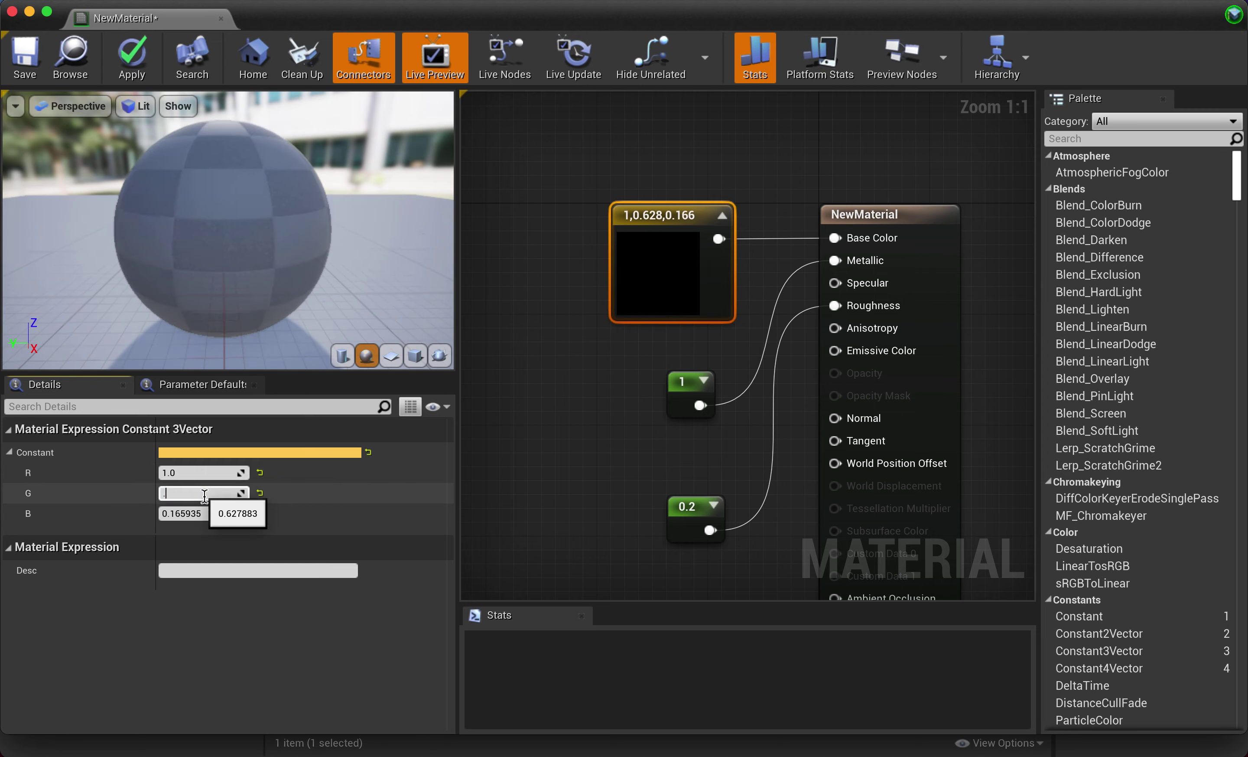
pyautogui.write('766')
pyautogui.press('Return')
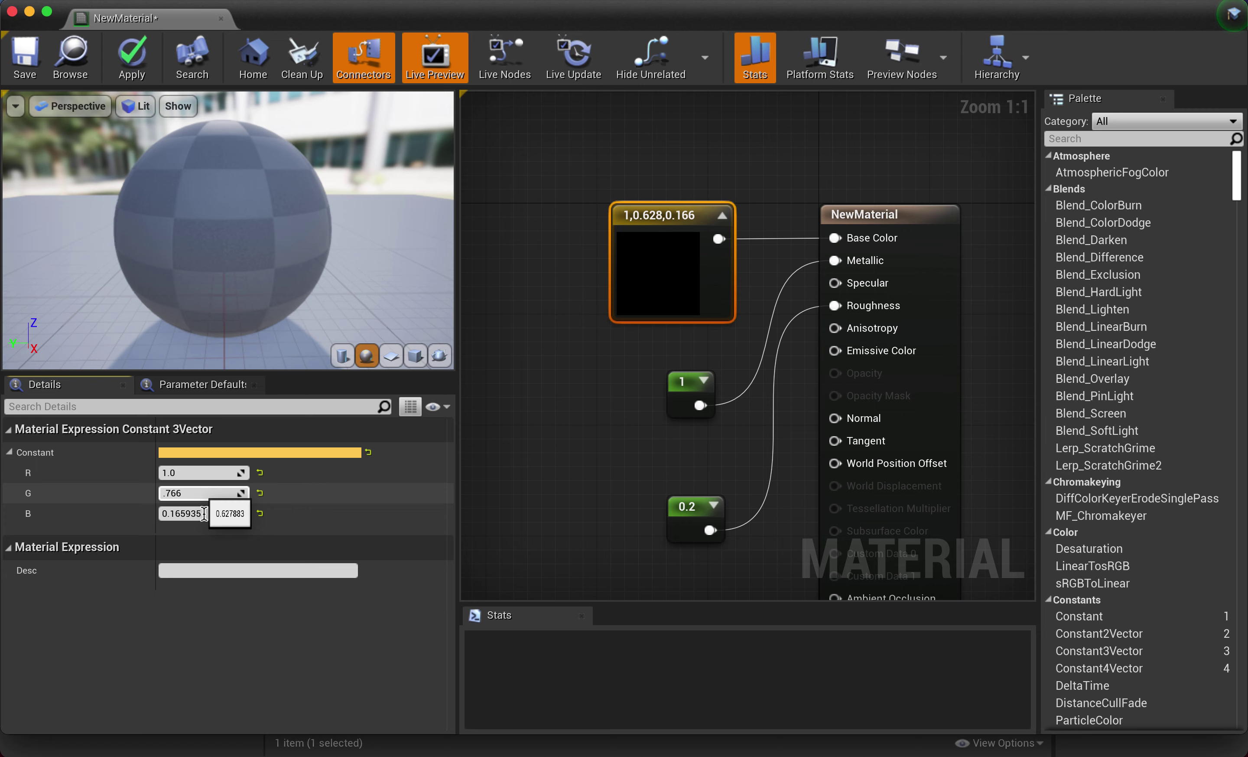
pyautogui.click(196, 513)
pyautogui.write('.336')
pyautogui.press('Return')
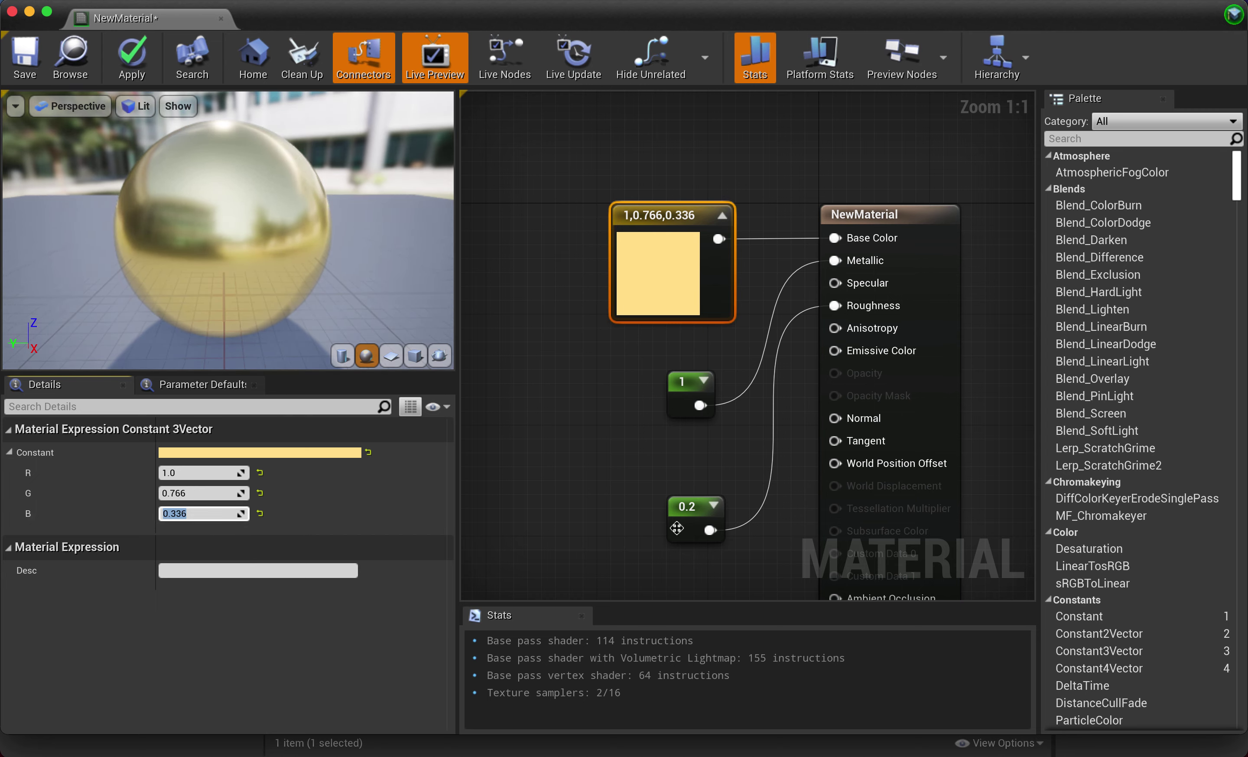
# Change the Roughness constant's value from 0.2 to 0.05.
pyautogui.click(683, 529)
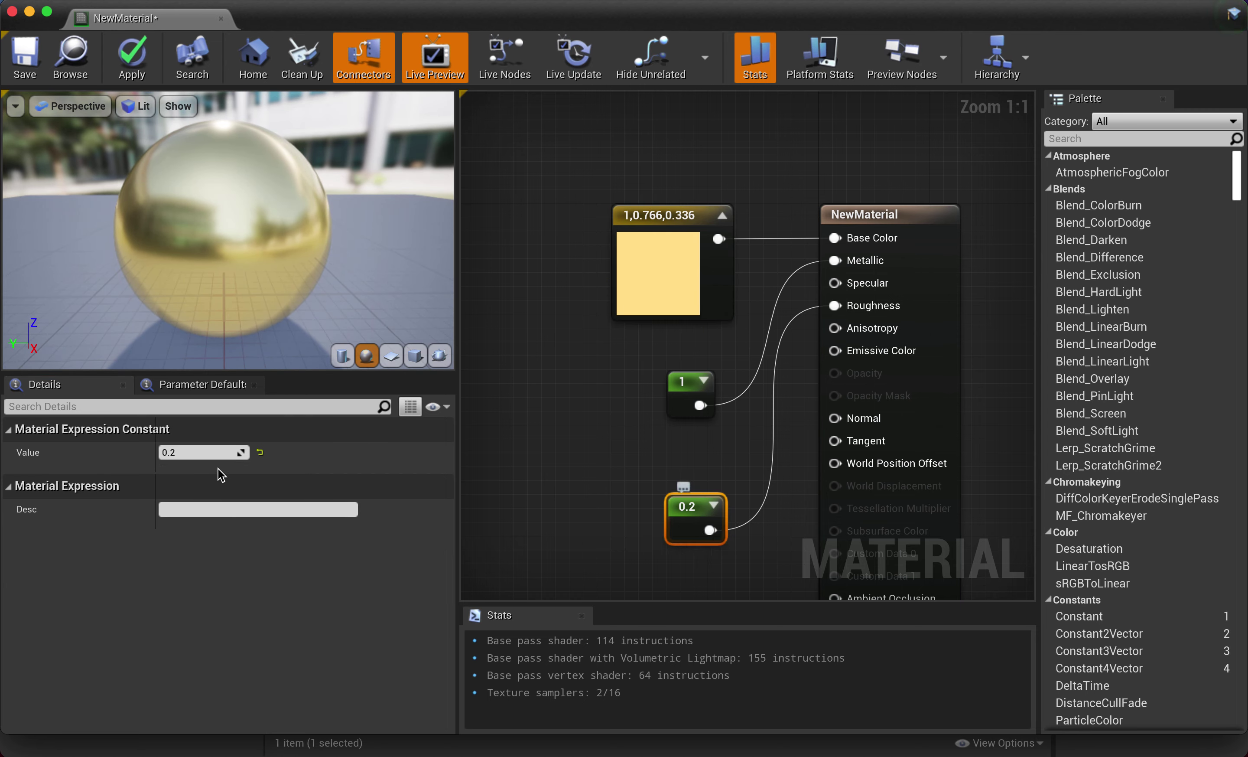
pyautogui.click(199, 453)
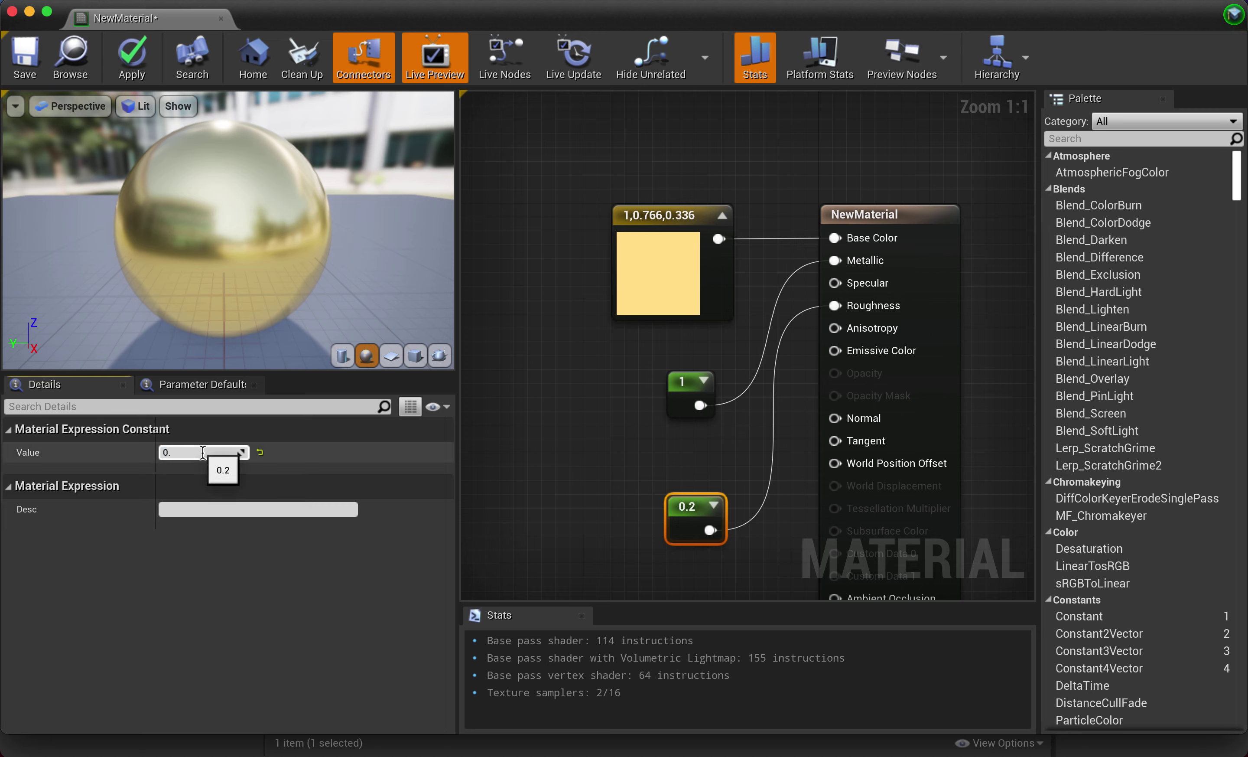
pyautogui.write('05')
pyautogui.press('Return')
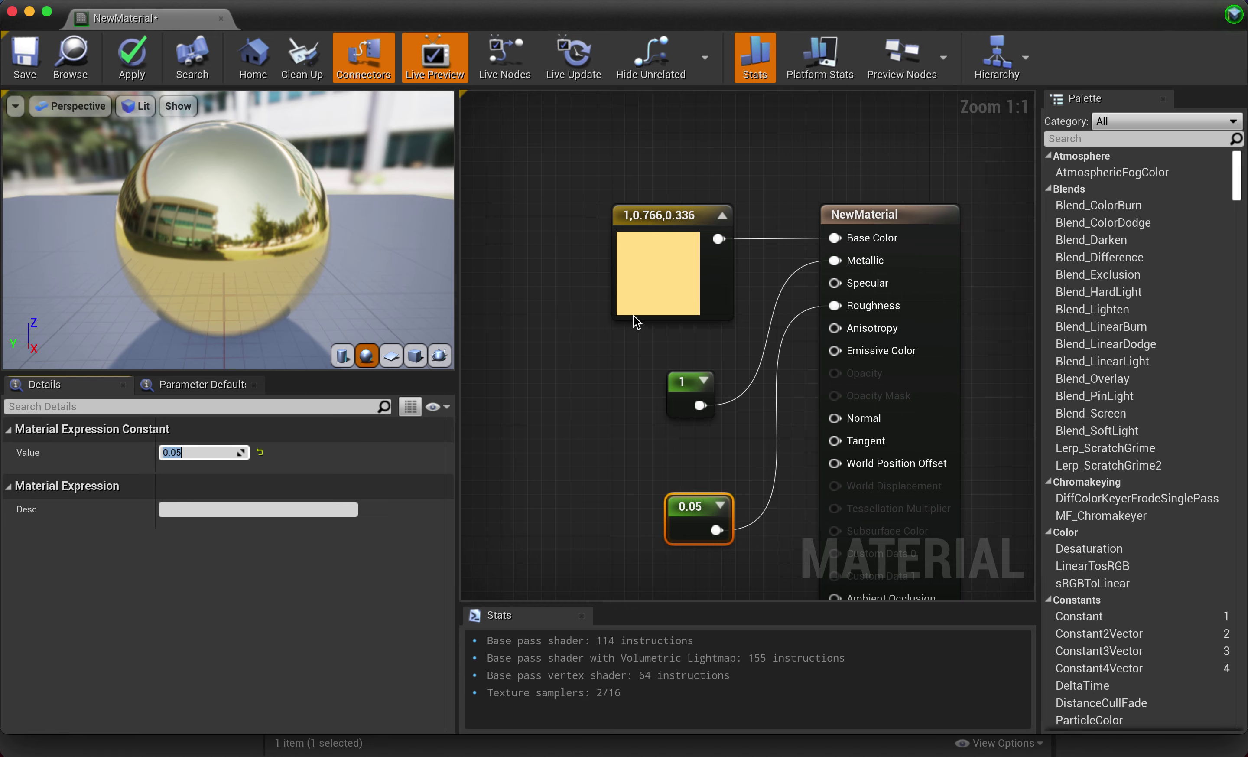
pyautogui.click(586, 214)
# Place a Texture Sample node left of the gold constant and frame the graph around it.
pyautogui.click(572, 211)
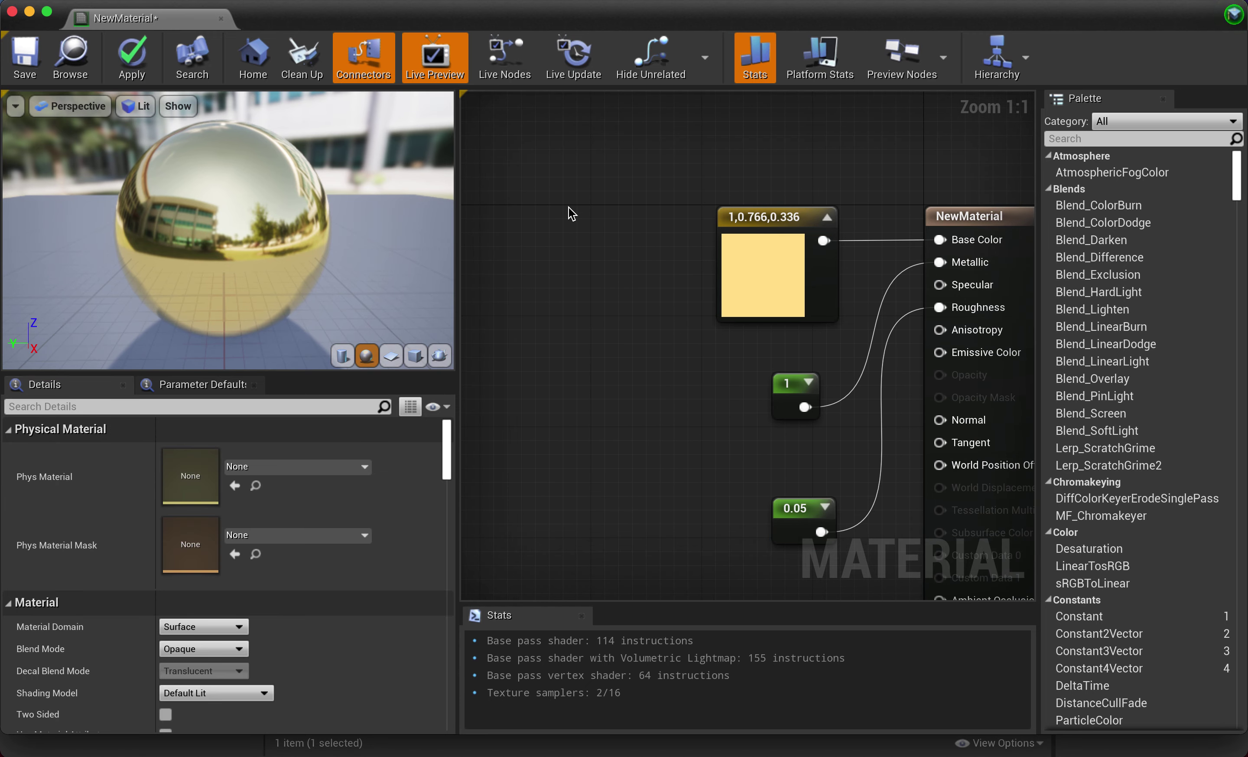
pyautogui.click(537, 205)
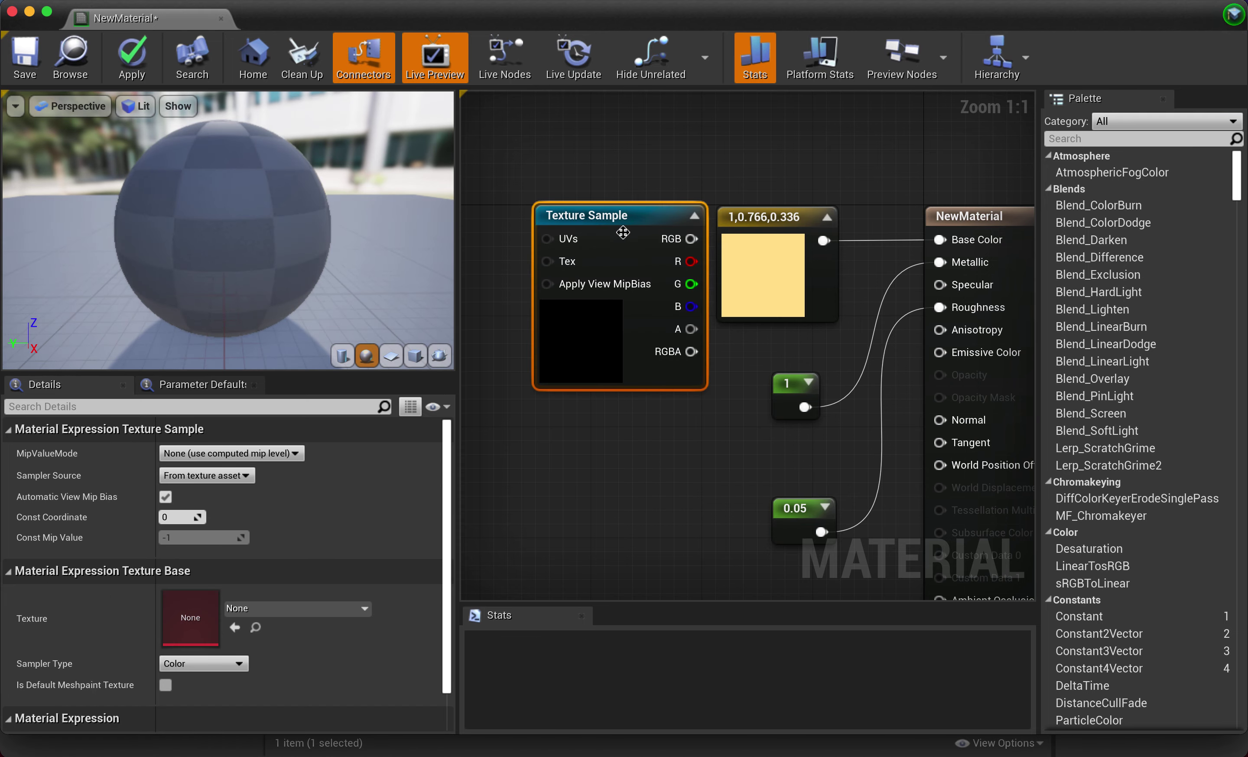
pyautogui.moveTo(625, 220)
pyautogui.mouseDown()
pyautogui.moveTo(613, 180)
pyautogui.moveTo(937, 239)
pyautogui.mouseUp()
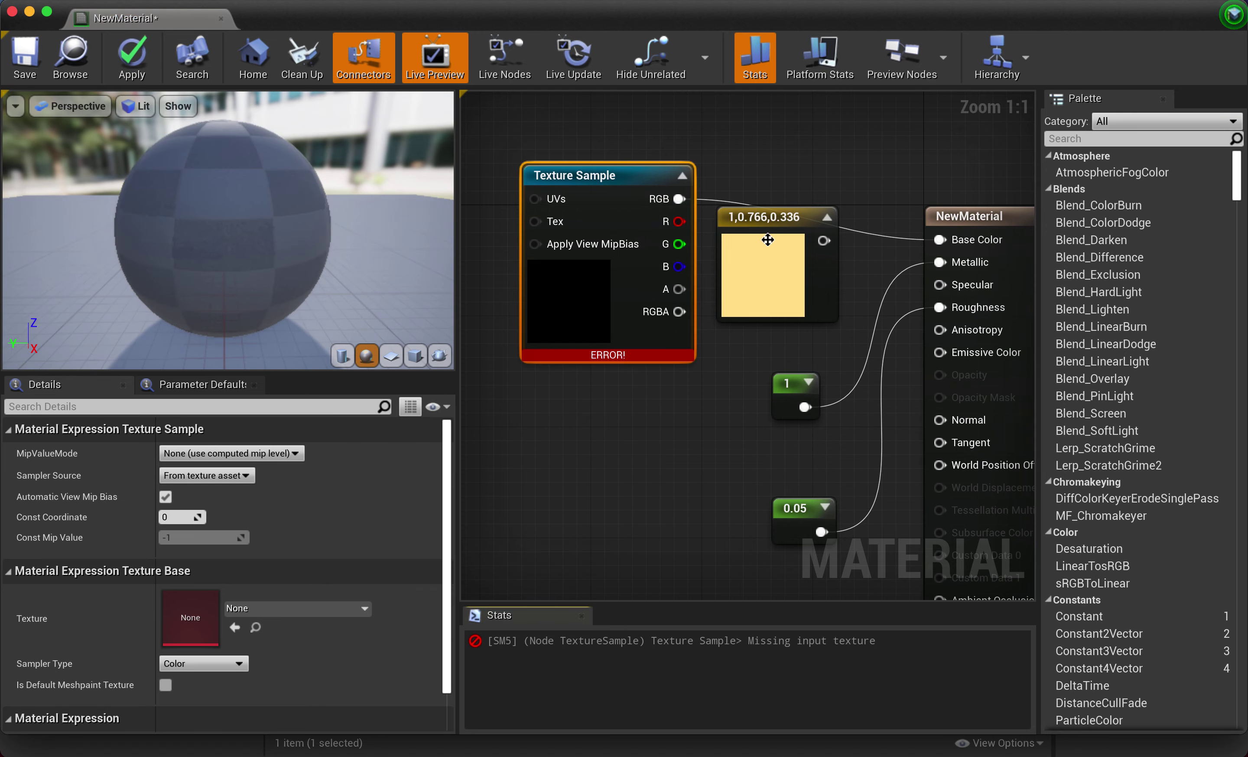
pyautogui.moveTo(598, 179); pyautogui.dragTo(601, 180, button='right')
pyautogui.press('Home')
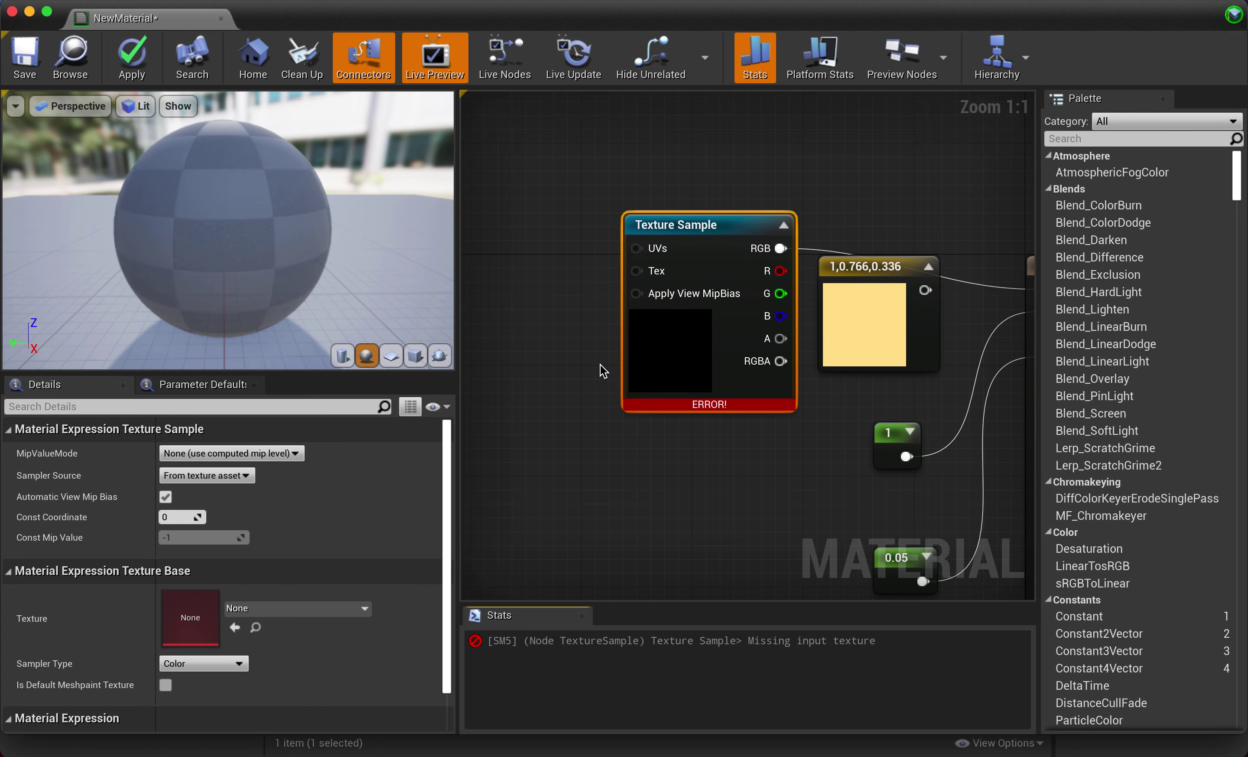
# Search 'ground' and assign the T_ground_Moss_D texture to the Texture Sample.
pyautogui.click(314, 608)
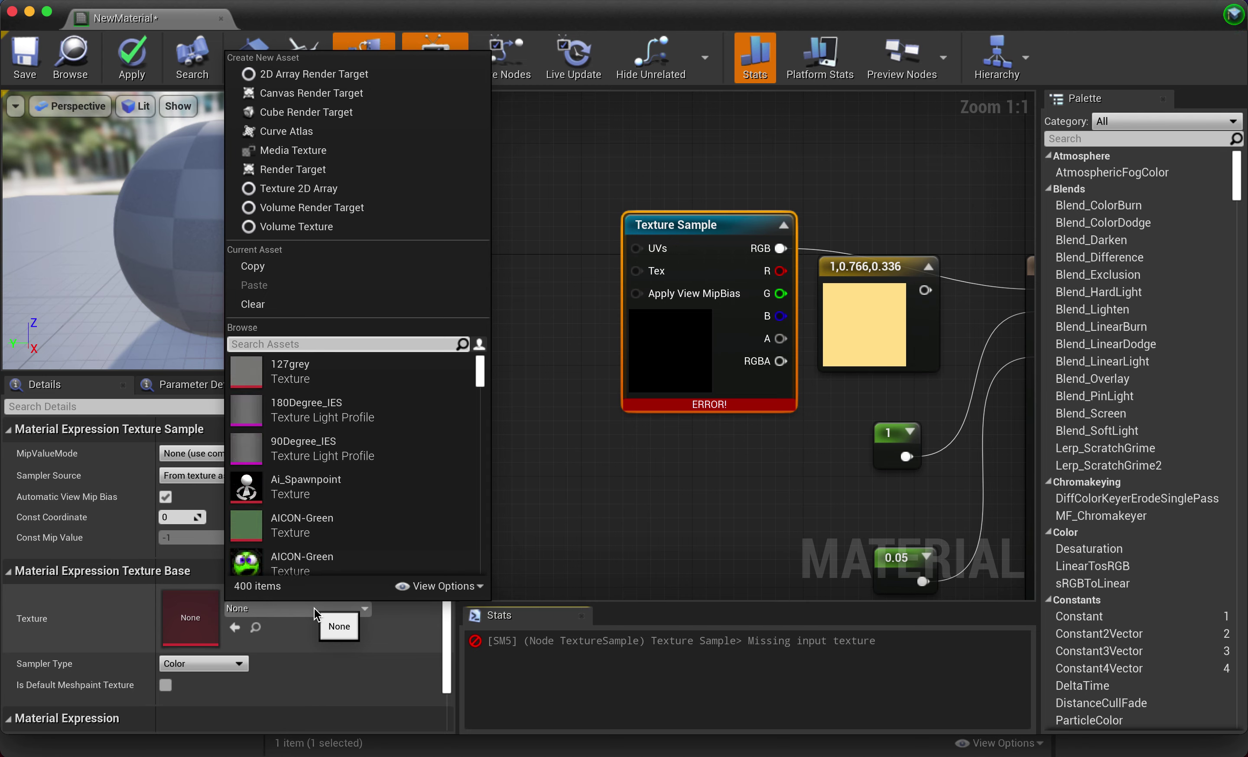
pyautogui.write('grou')
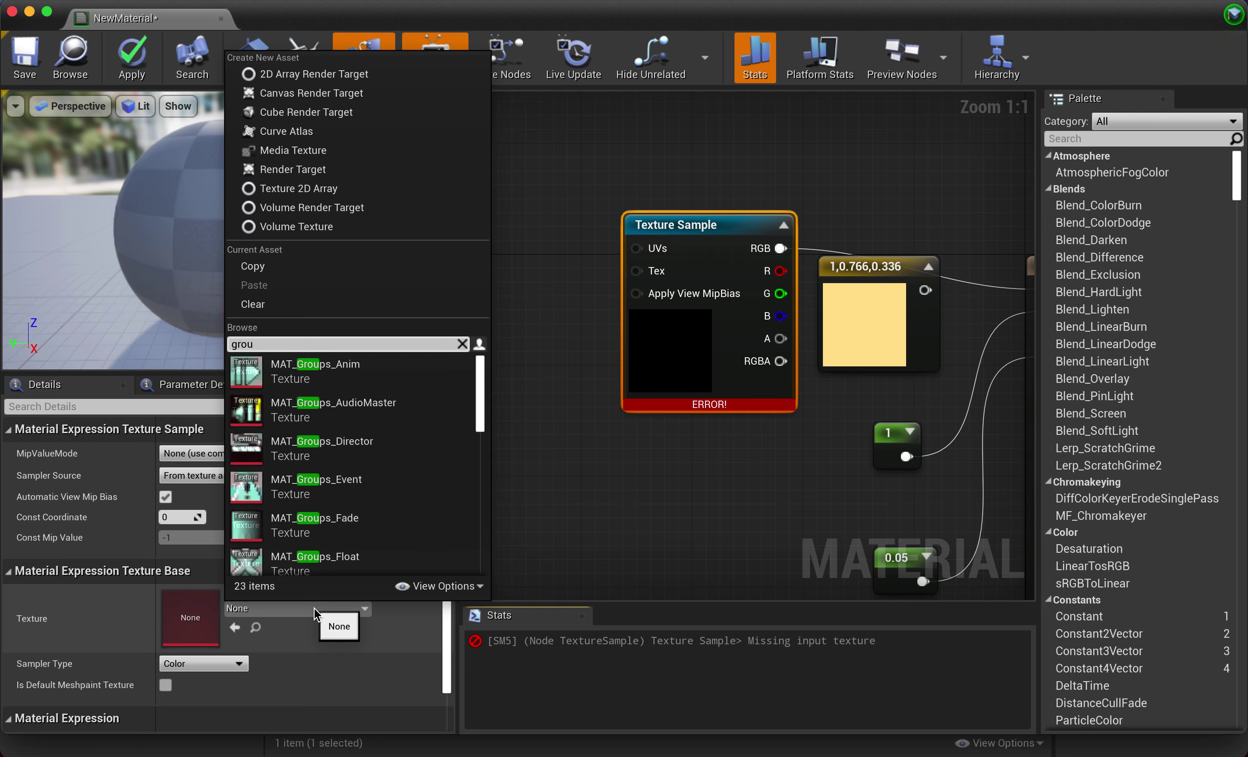
pyautogui.write('nd')
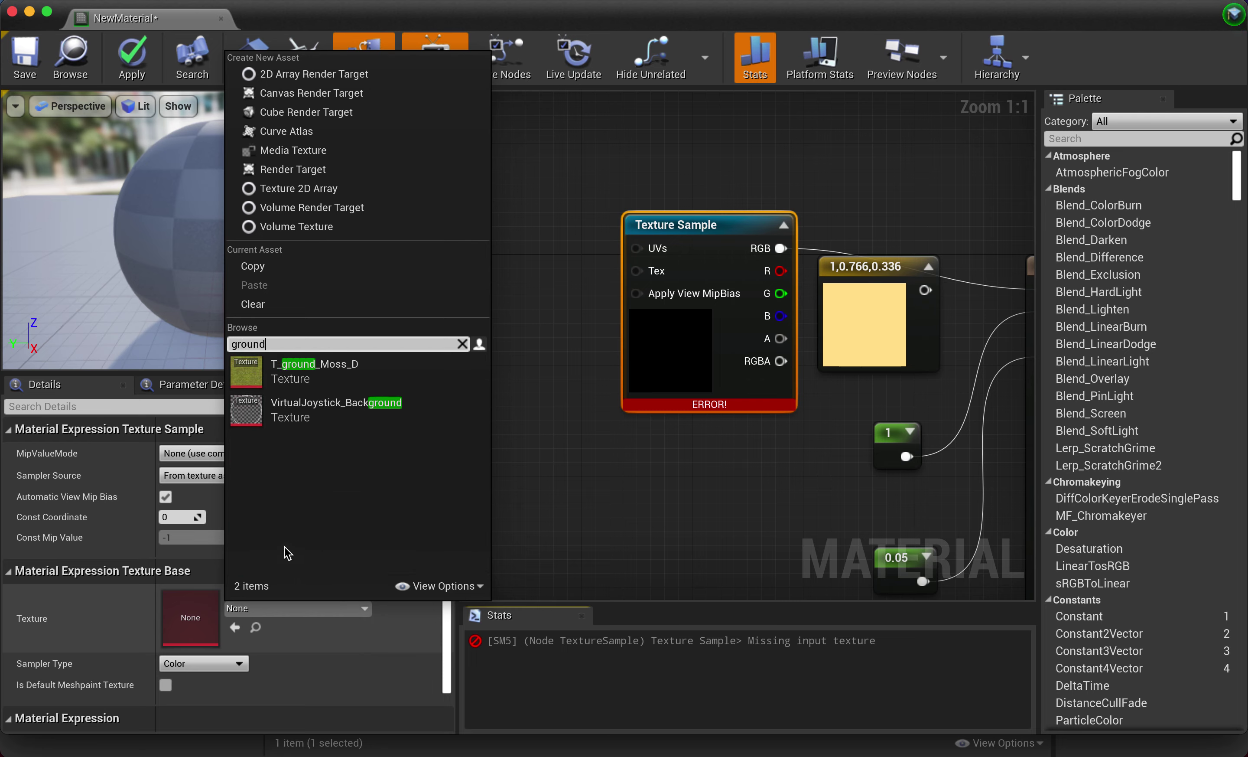
pyautogui.click(298, 378)
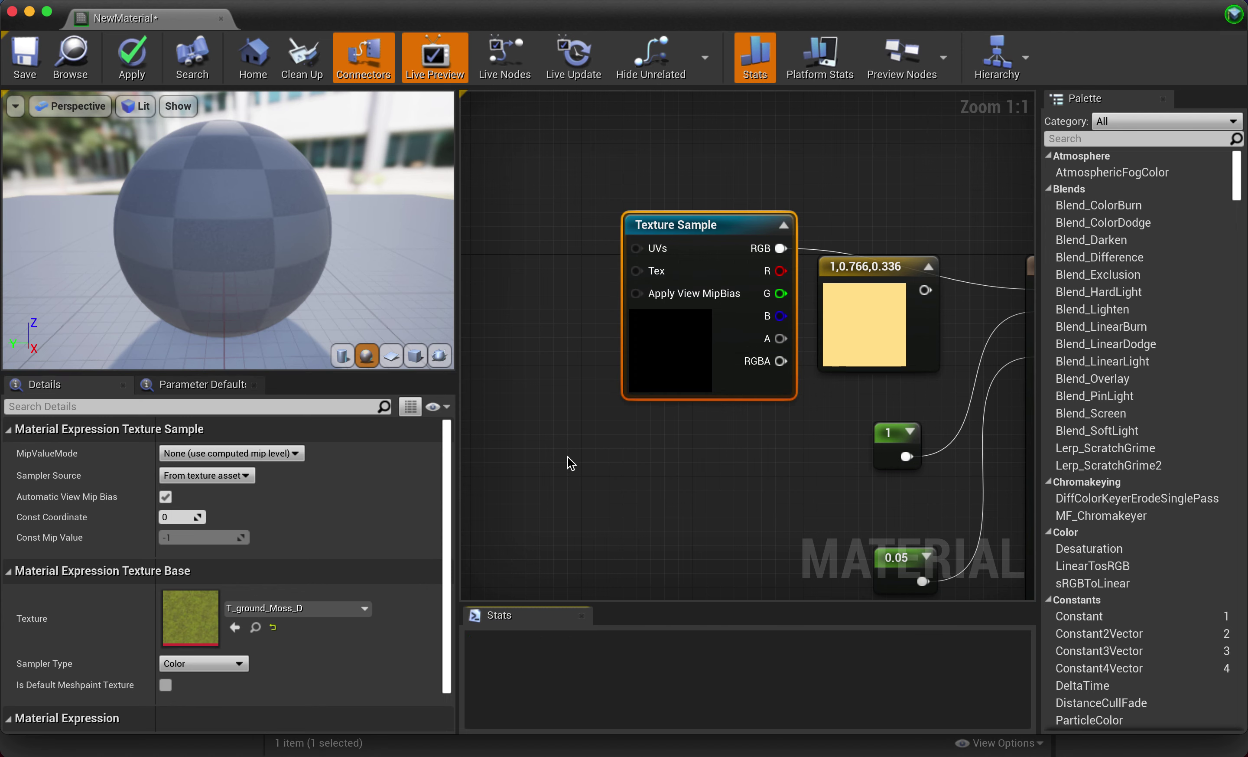
pyautogui.rightClick(693, 225)
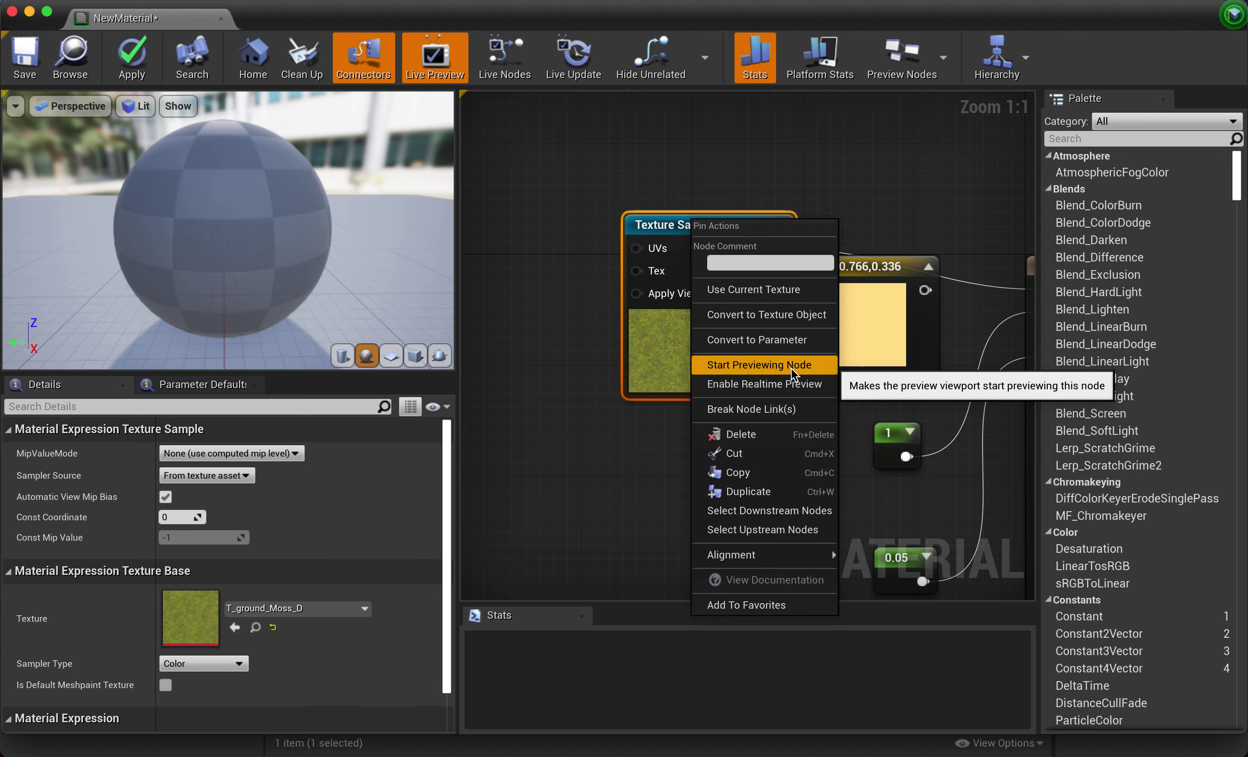
# Start Previewing Node on the Texture Sample so the sphere shows the moss texture.
pyautogui.click(819, 369)
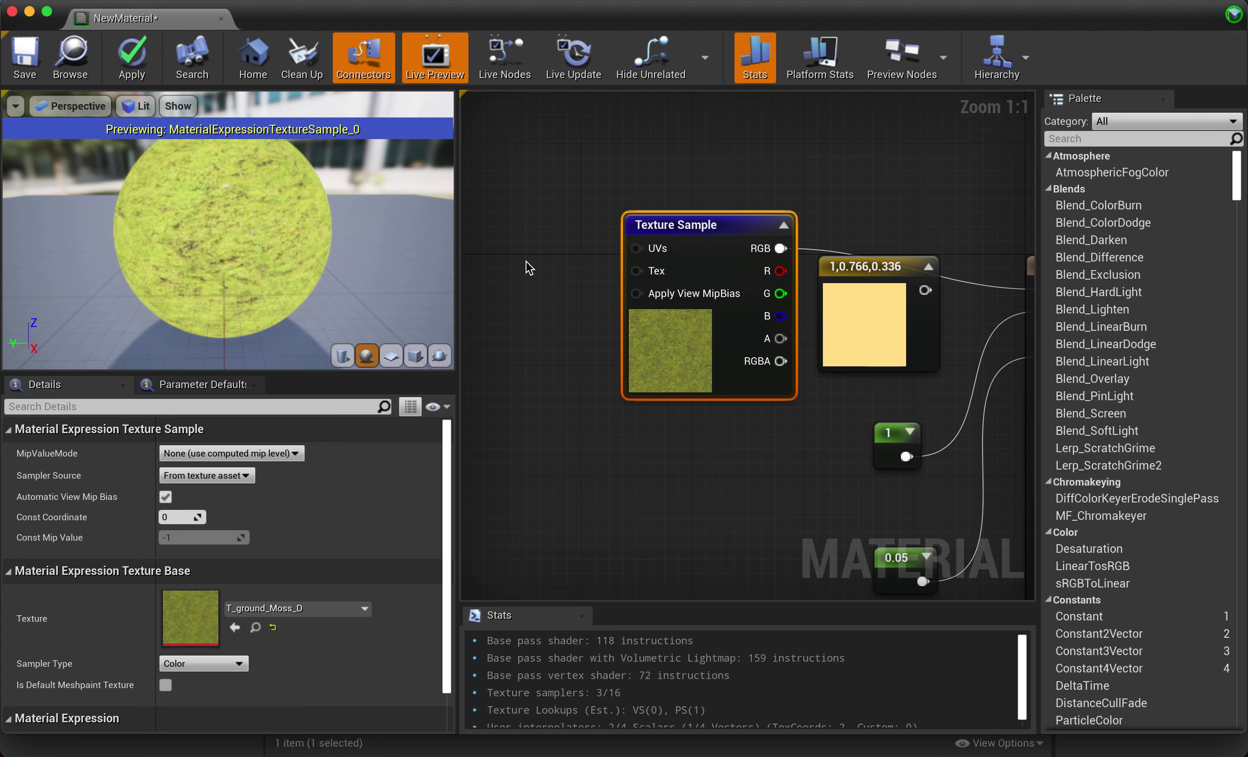
pyautogui.click(510, 259)
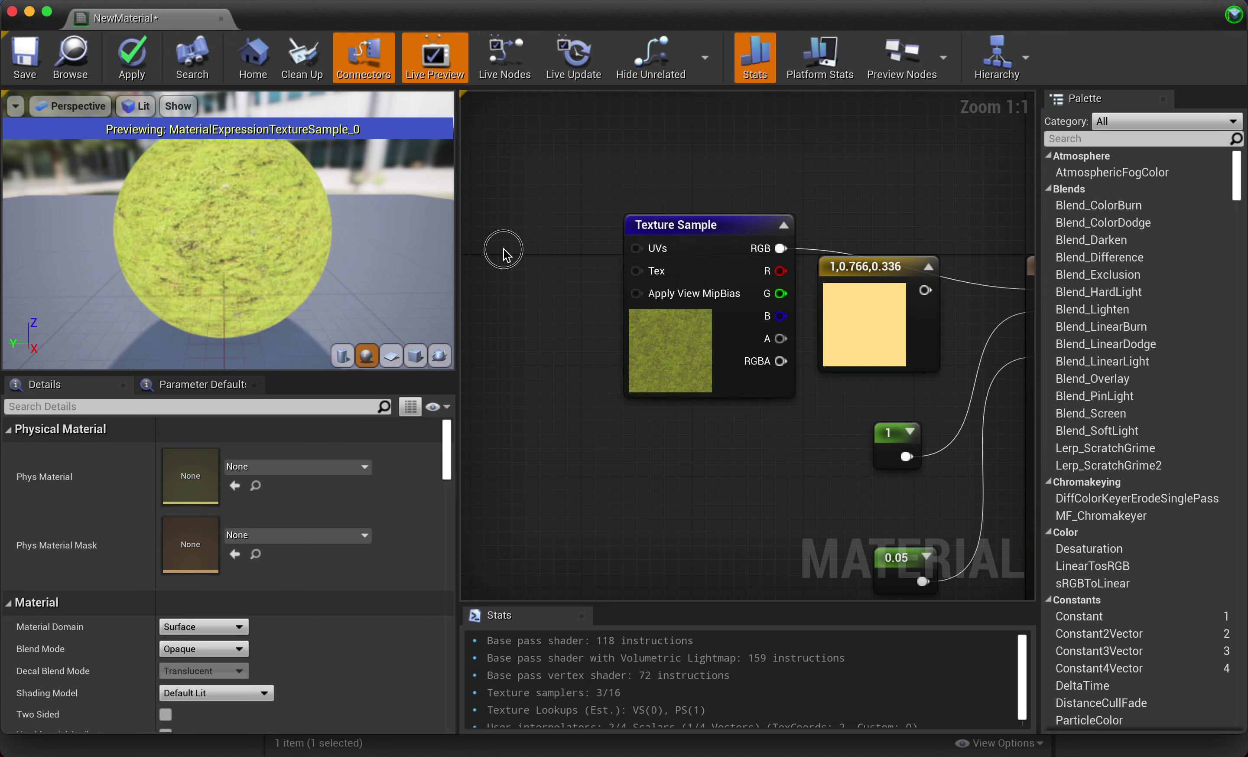
# Place a Panner node, wire its Coordinate output into the Texture Sample's UVs, and reposition it.
pyautogui.click(503, 249)
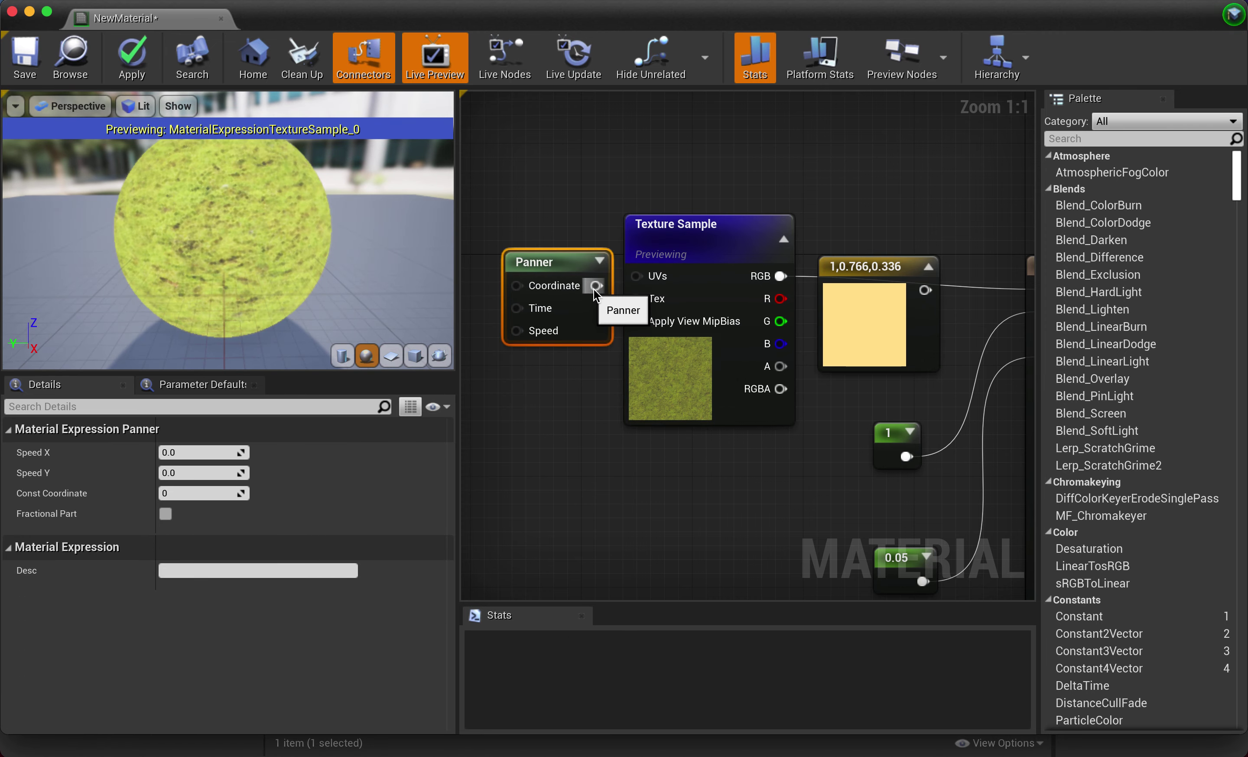
pyautogui.moveTo(595, 286); pyautogui.dragTo(636, 276)
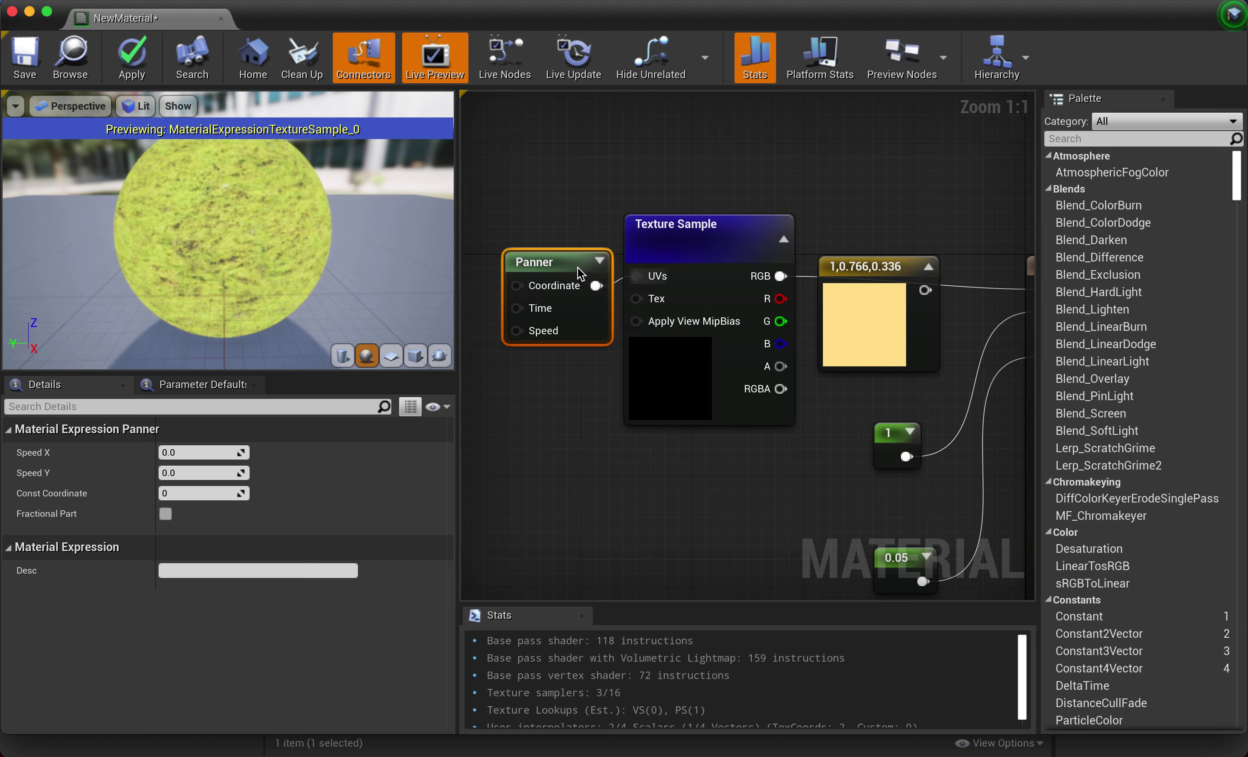
pyautogui.moveTo(549, 268); pyautogui.dragTo(545, 245)
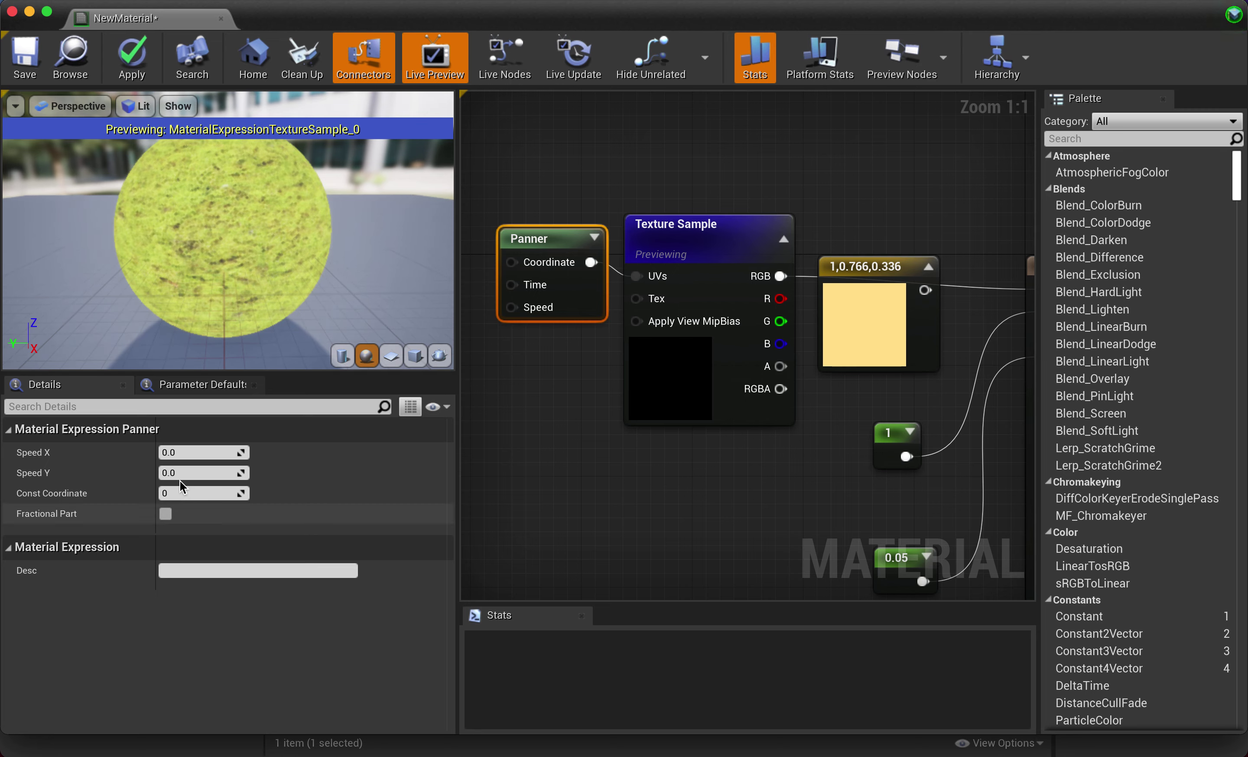
# Enter 0.5 for both Speed X and Speed Y in the Panner's Details panel.
pyautogui.click(196, 450)
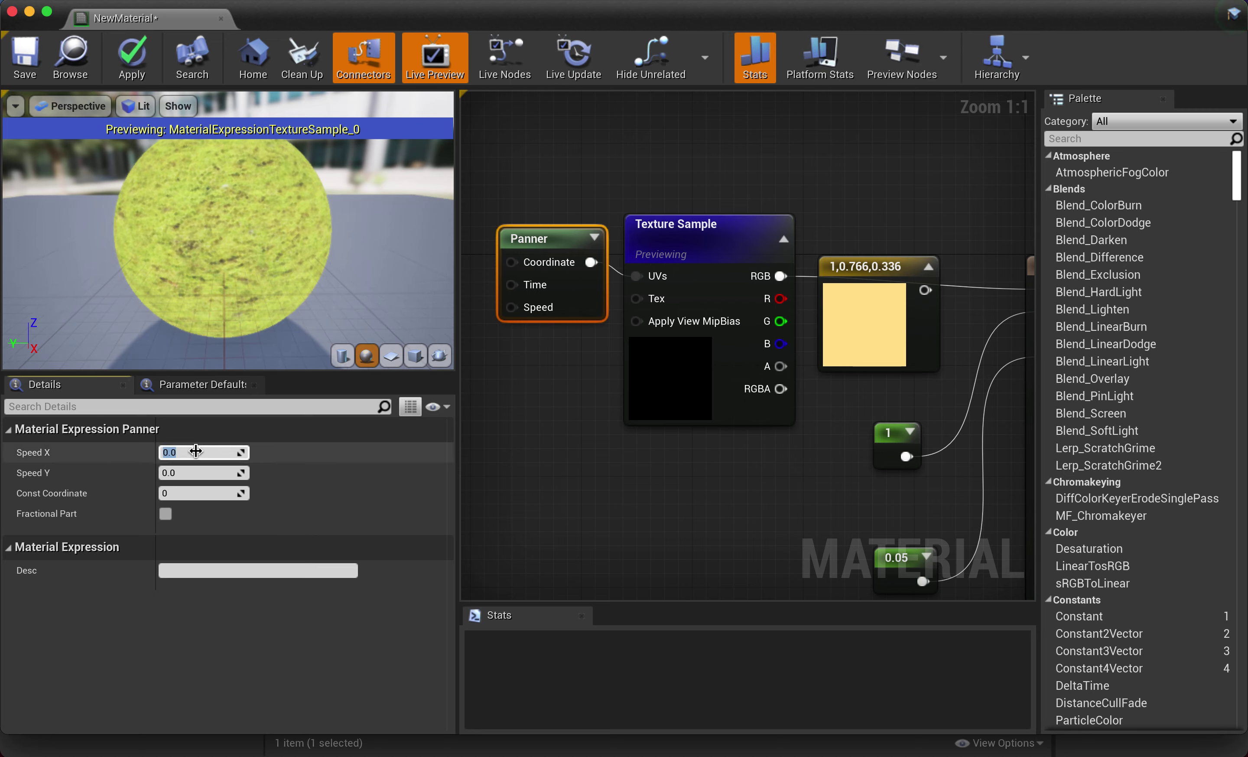
pyautogui.write('.5')
pyautogui.press('Return')
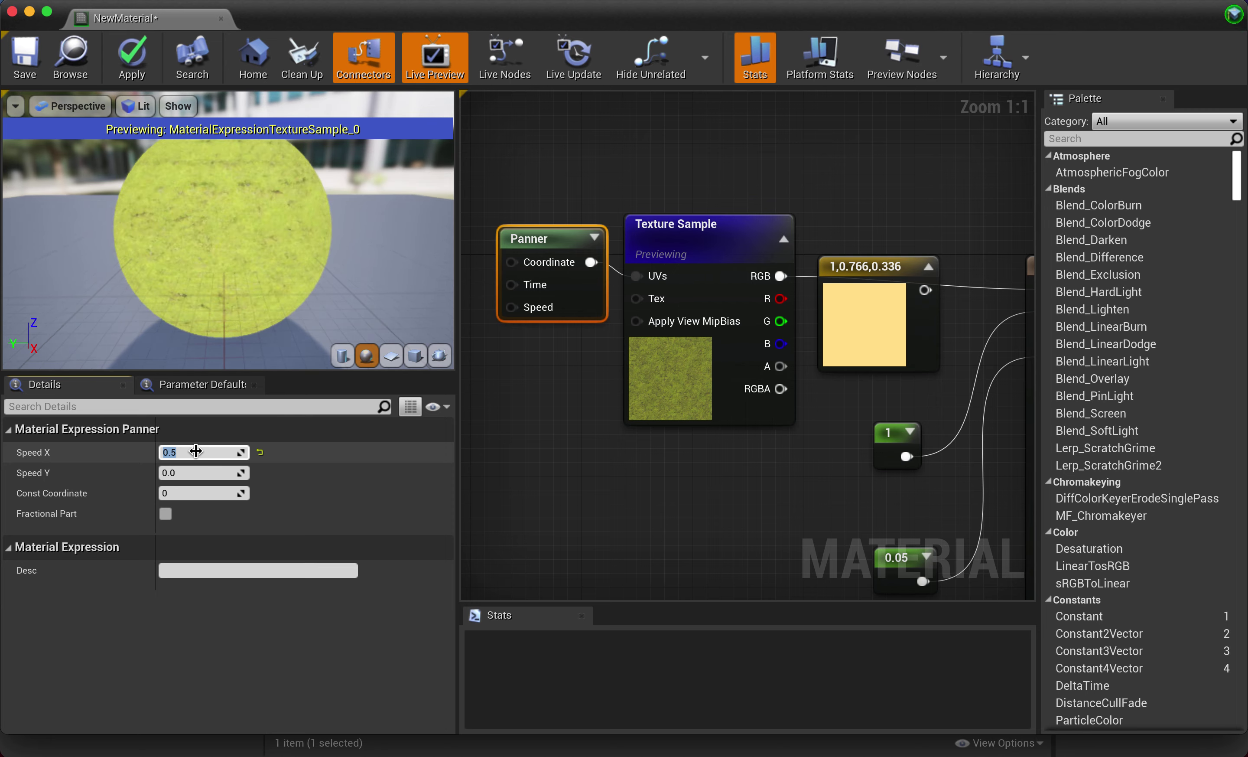
pyautogui.click(191, 474)
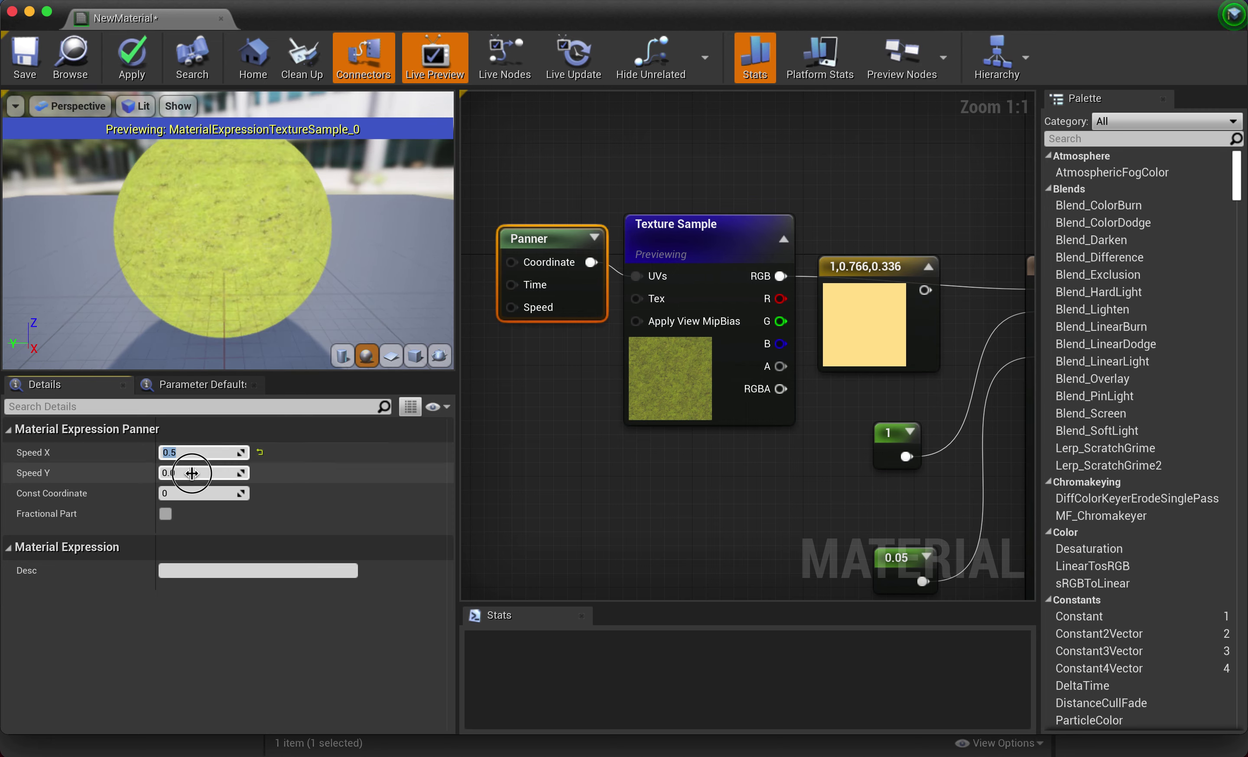
pyautogui.write('0.5')
pyautogui.press('Return')
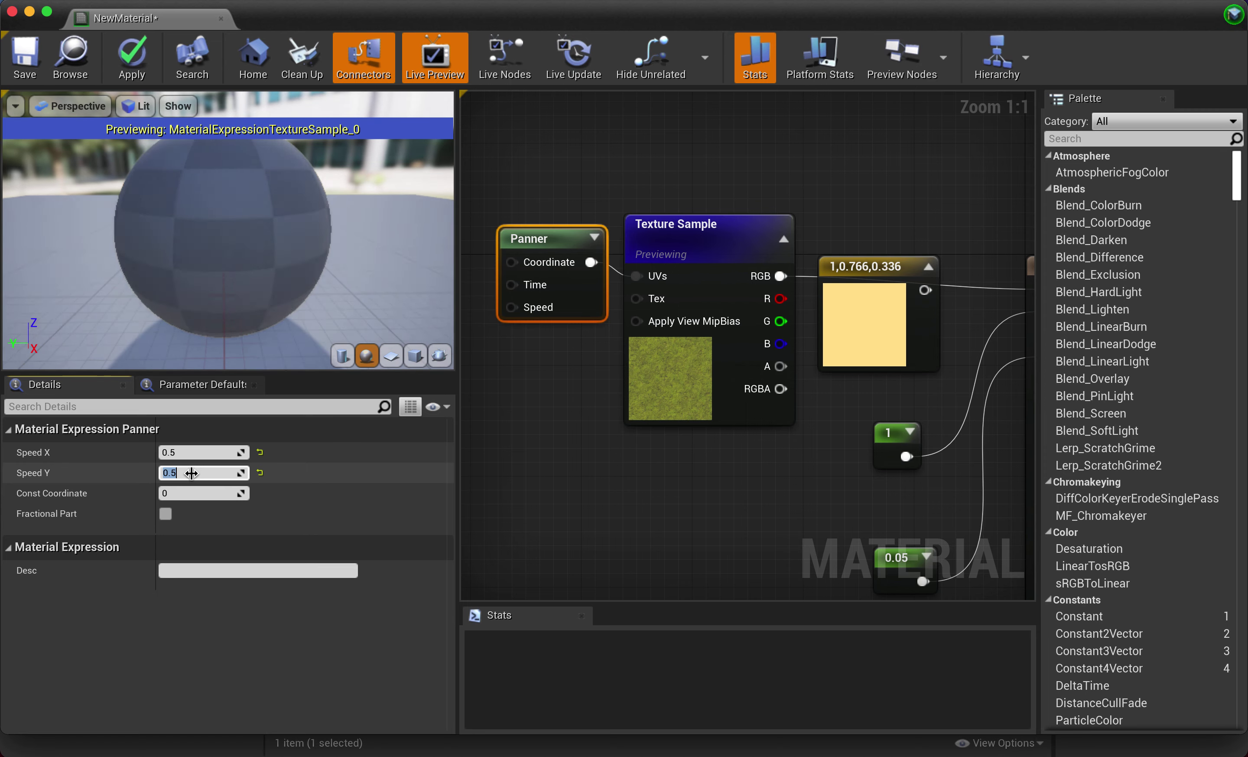